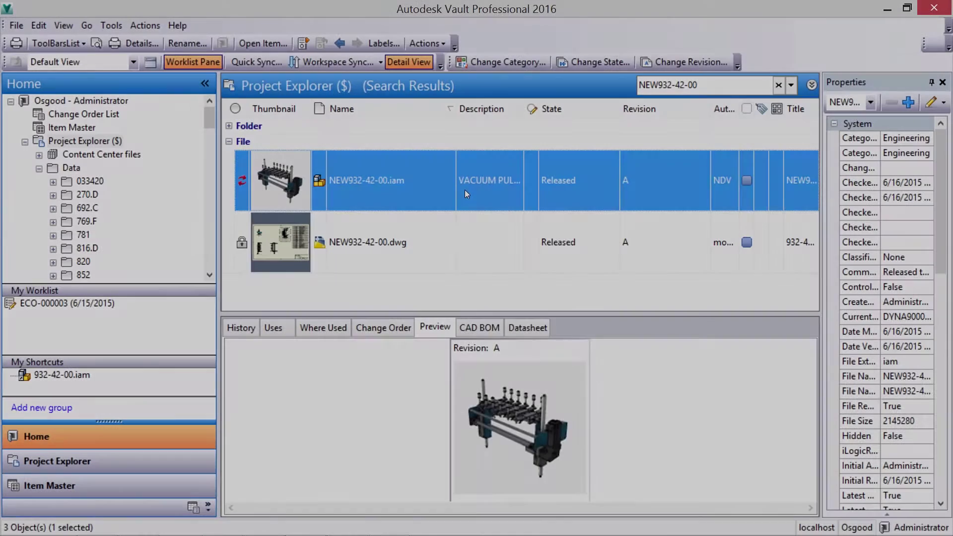
- Create an item from the NEW932-42-00 assembly and turn on its full BOM branch
right_click(465, 190)
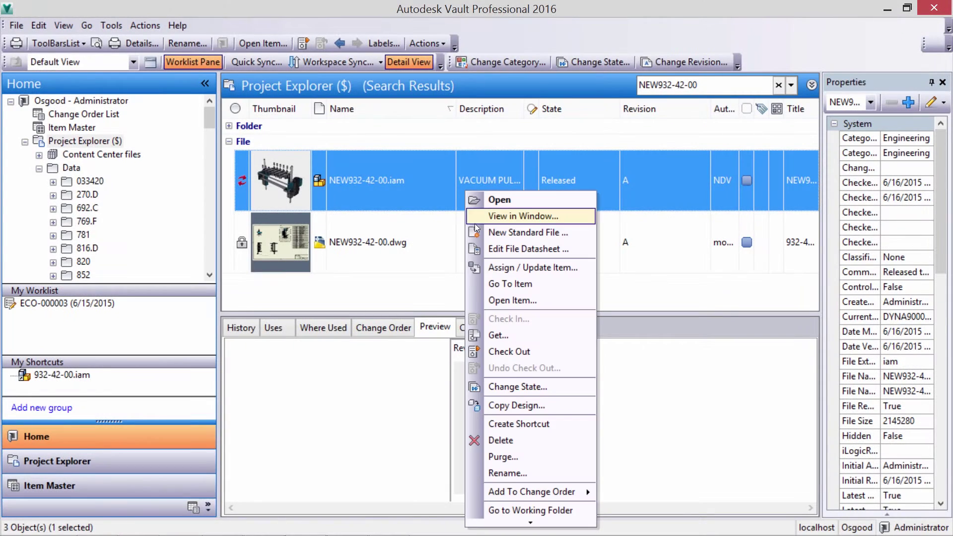
left_click(502, 271)
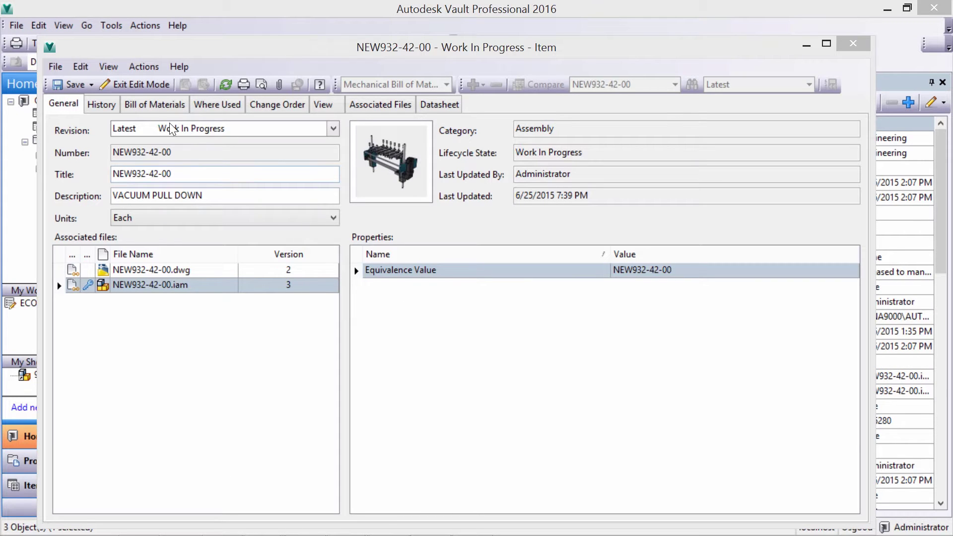
left_click(144, 104)
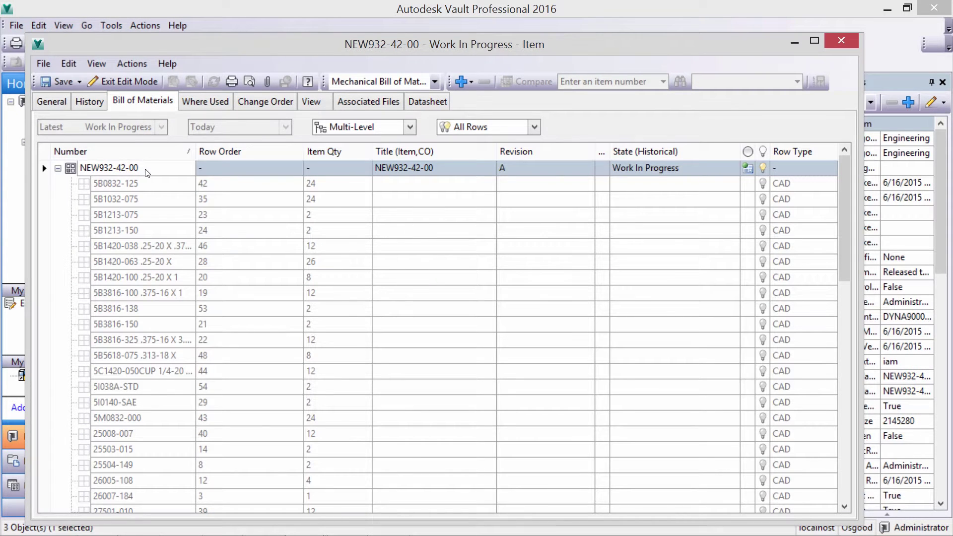
right_click(147, 173)
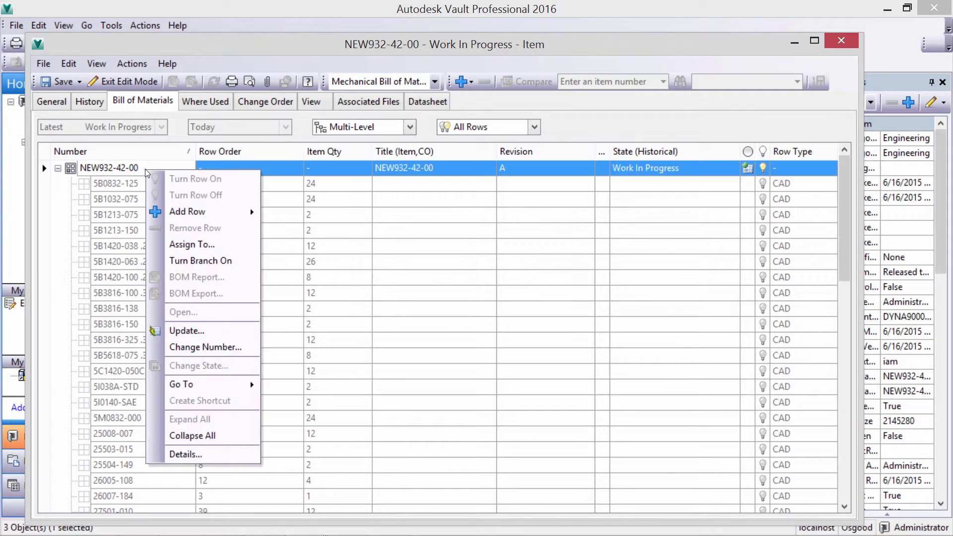
left_click(204, 262)
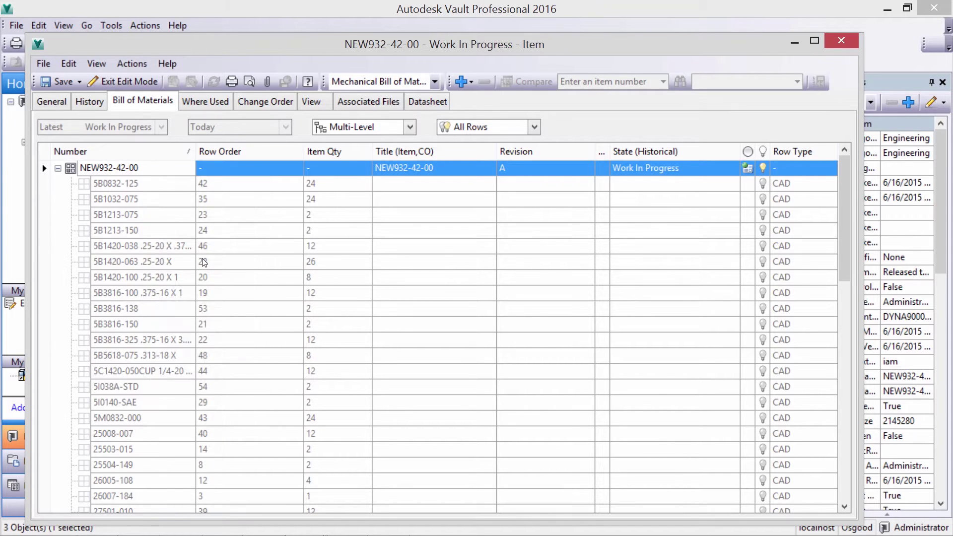
- Search for 'kit' and add the existing Service Kit item 100001 as a BOM row
right_click(159, 172)
mouse_move(183, 206)
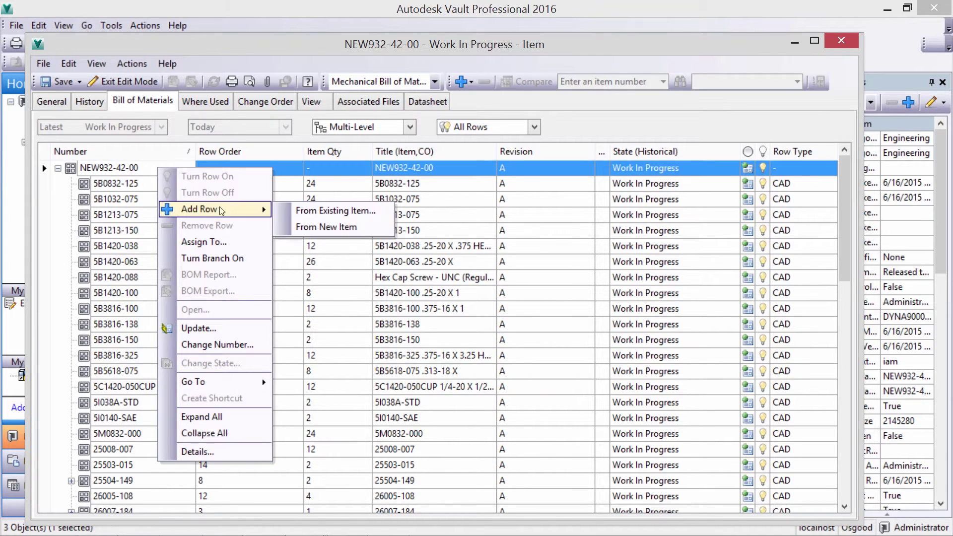
left_click(311, 210)
type("kit")
key("Return")
left_click(560, 315)
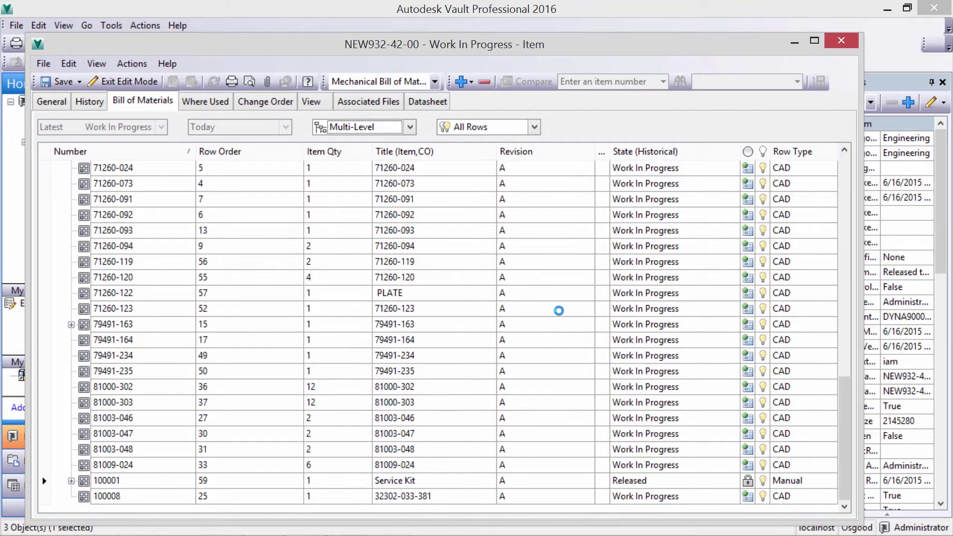
- Renumber the 5B-series parts, 5B5618-075 through 5B0832-125, with the sequential numbering scheme
left_click(157, 153)
scroll(155, 406, "down", 12)
left_click(129, 313)
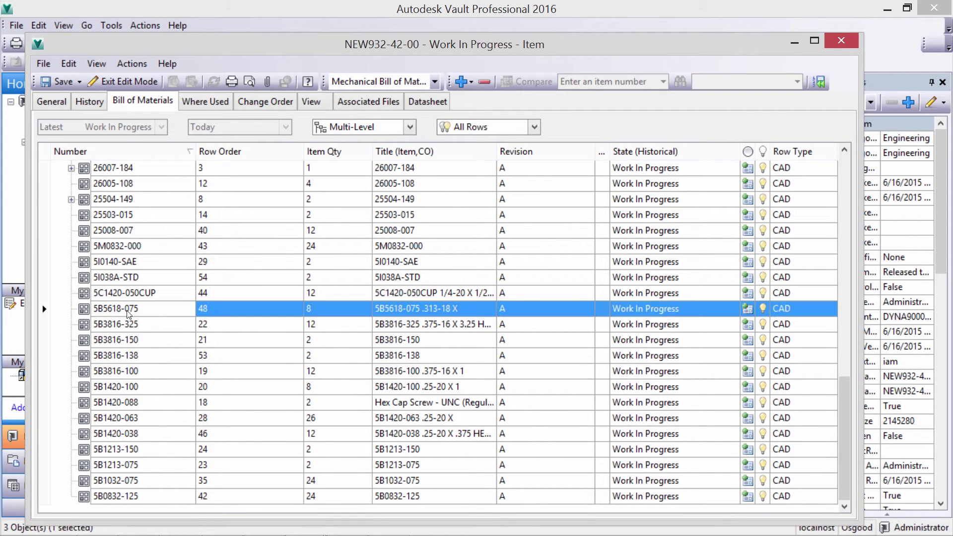
left_click(127, 494, "shift")
right_click(129, 496)
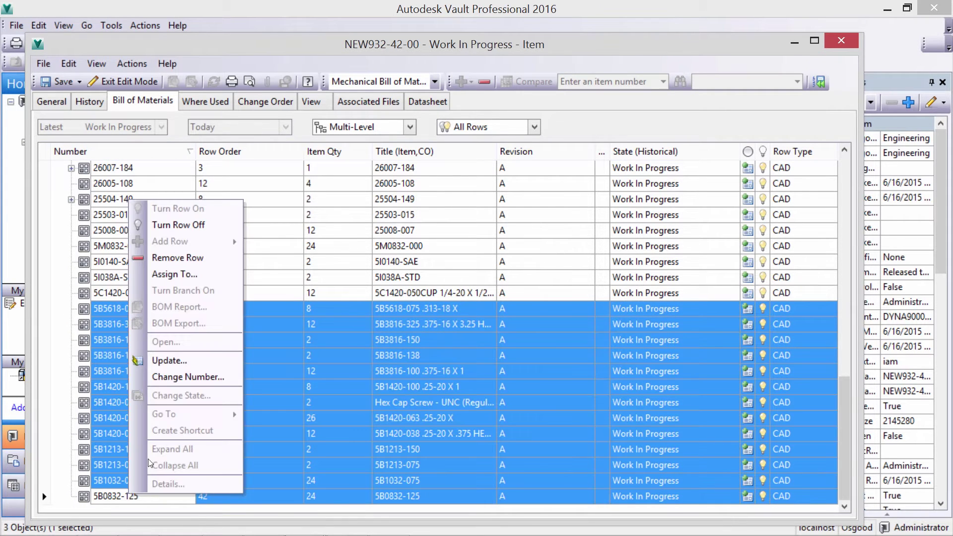
left_click(175, 381)
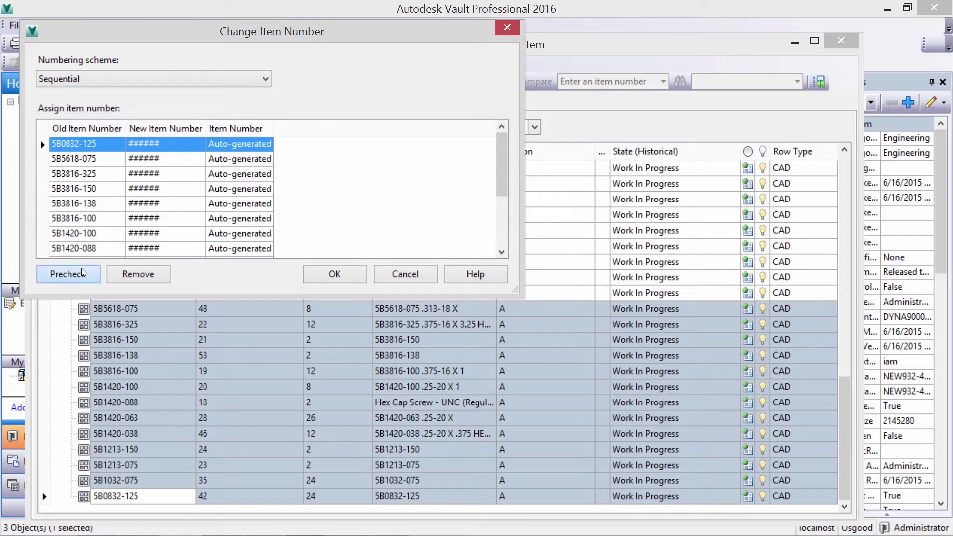
left_click(68, 274)
left_click(168, 79)
left_click(311, 186)
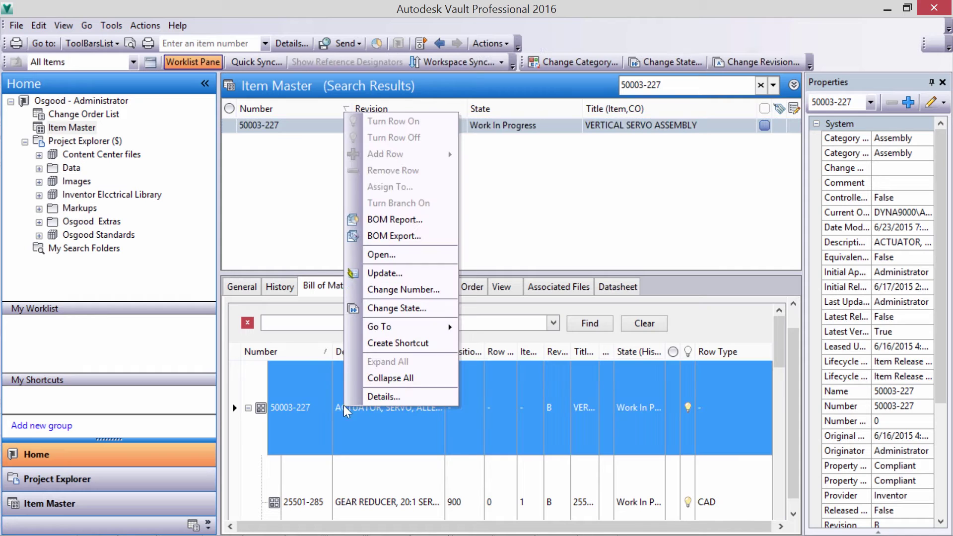
- Renumber item 50003-227 to 100040 and refresh it from its files
left_click(403, 290)
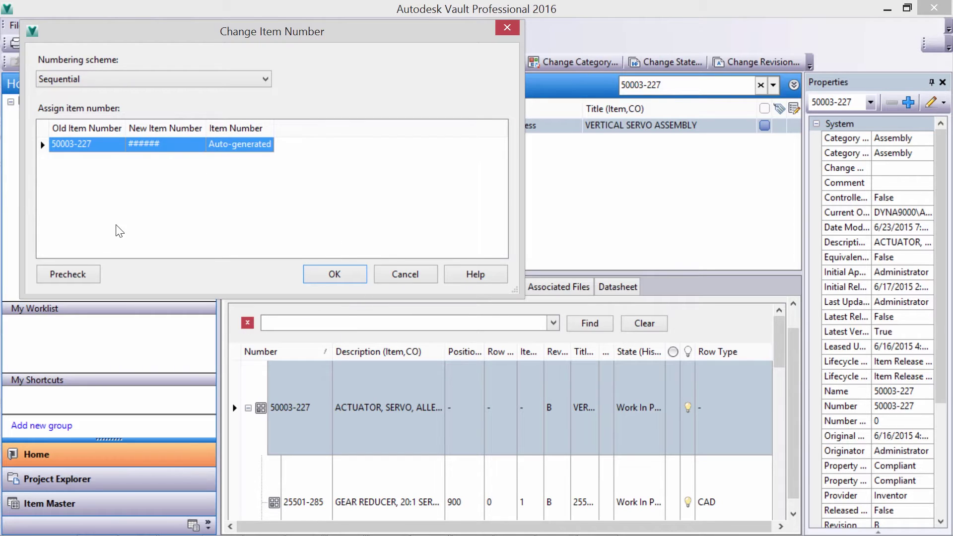
left_click(67, 274)
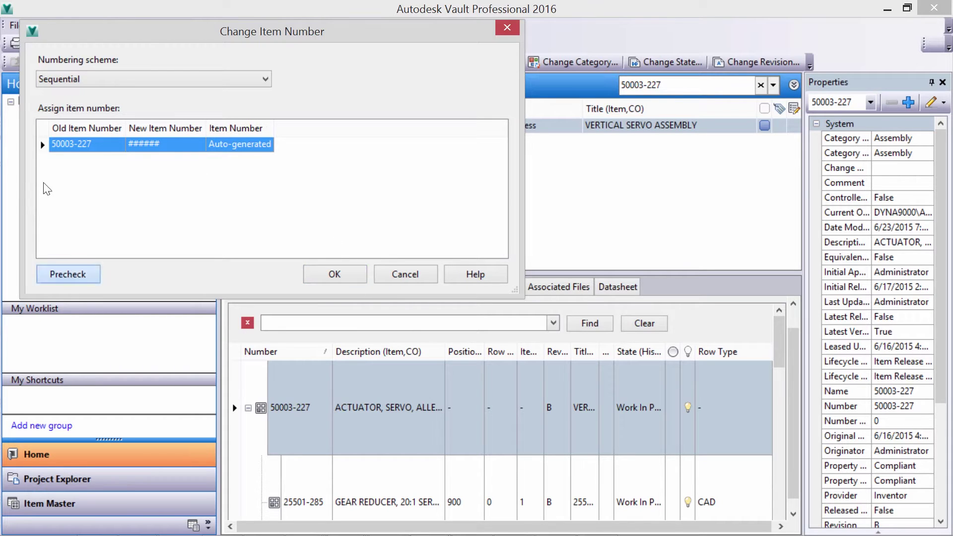
left_click(332, 274)
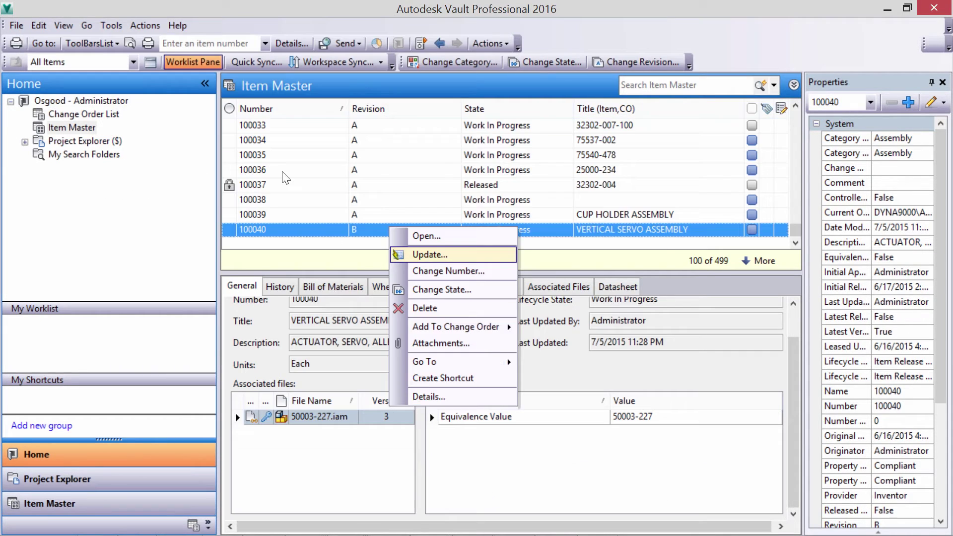
left_click(412, 255)
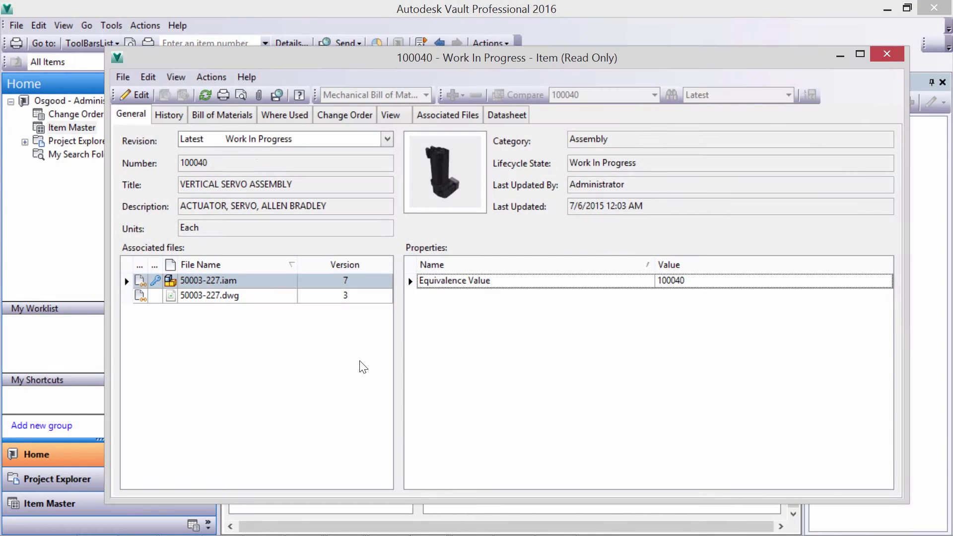
- Synchronize 50003-227.iam properties with comment 'UPDATE TO FILE NAME', then reload the latest drawing
right_click(313, 282)
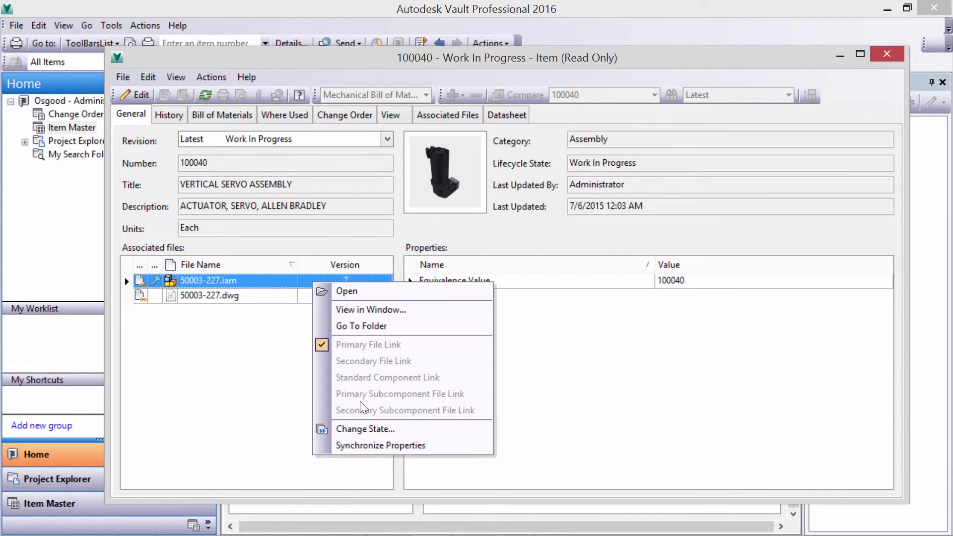
left_click(380, 445)
type("UPDATE TO ")
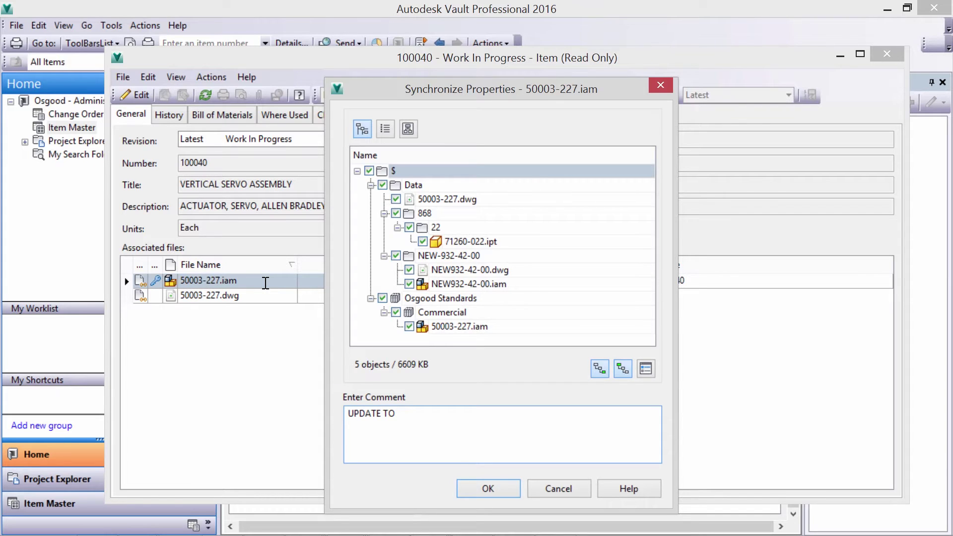
type("FILE NAME")
left_click(488, 489)
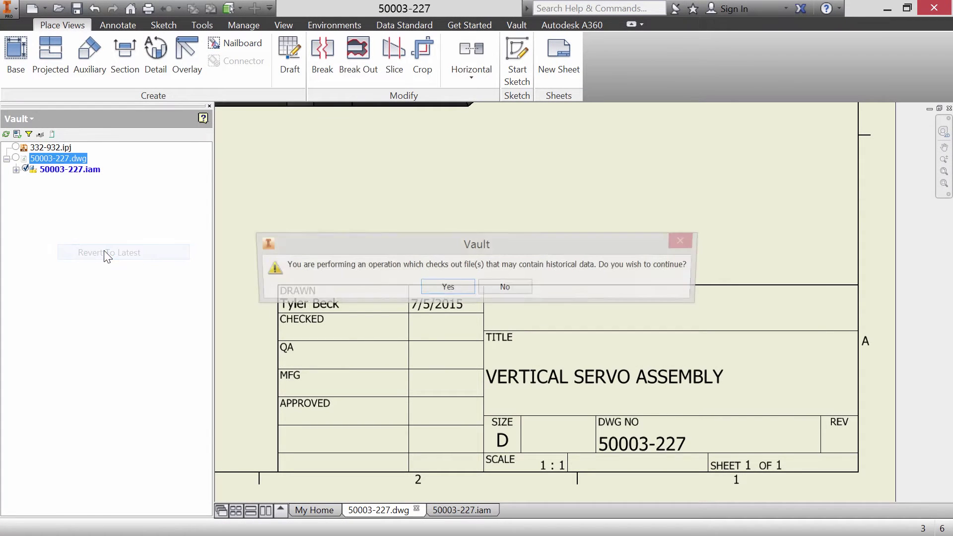
left_click(453, 284)
left_click(260, 167)
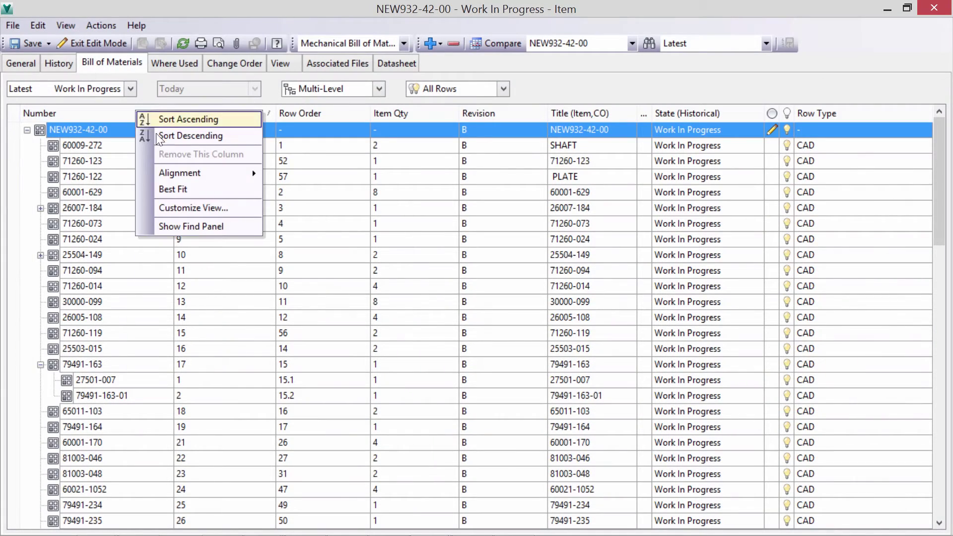
- Find 091-01 in the BOM and change Hex Cap Screw 100018's quantity from 2 to 200
left_click(191, 207)
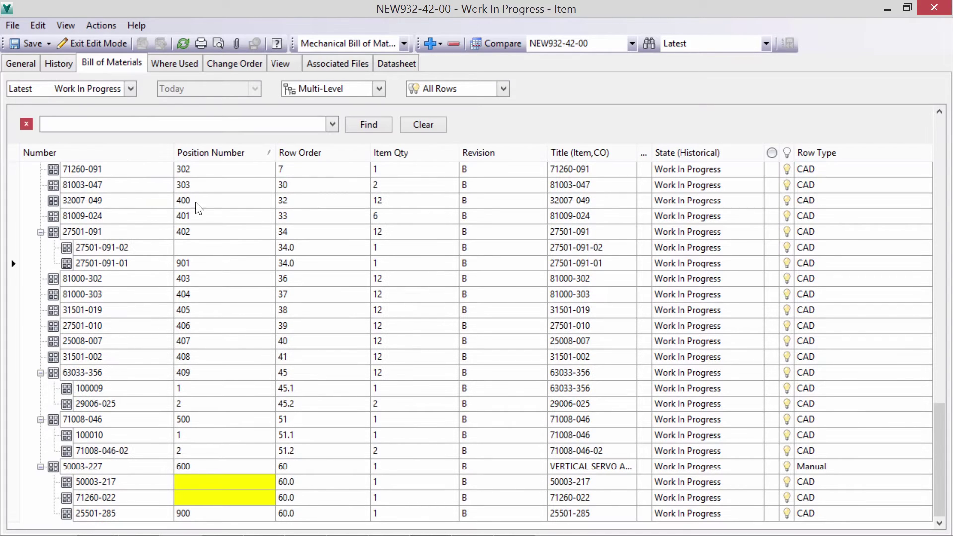
type("091-0")
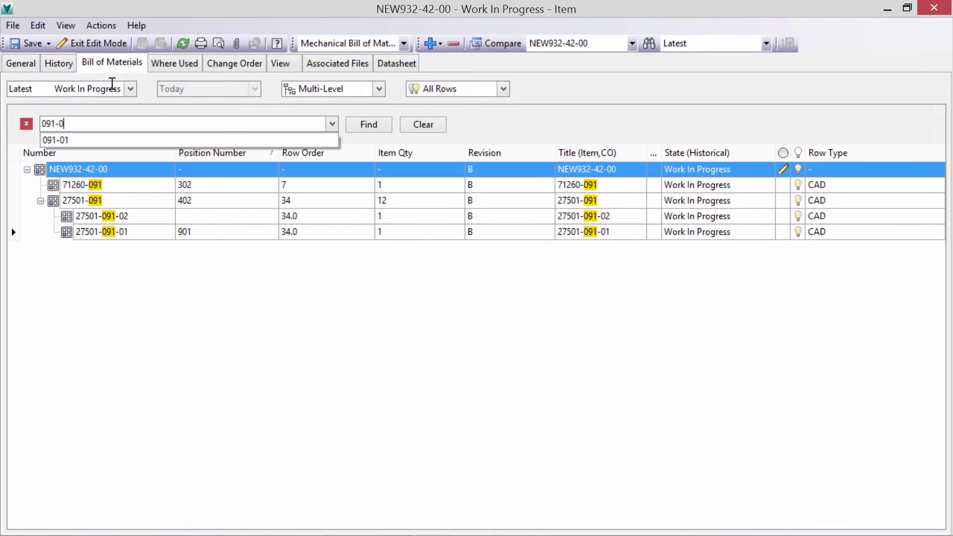
type("1")
key("Return")
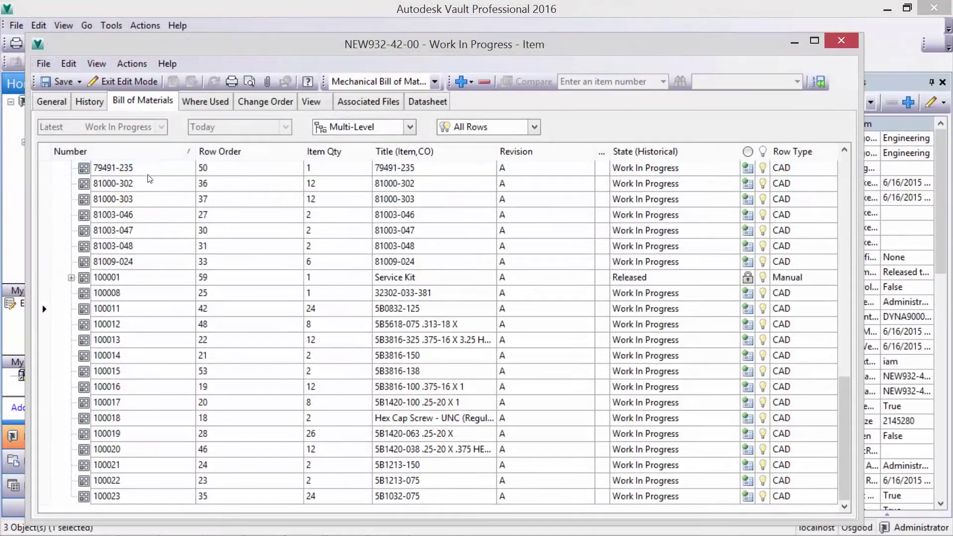
left_click(235, 420)
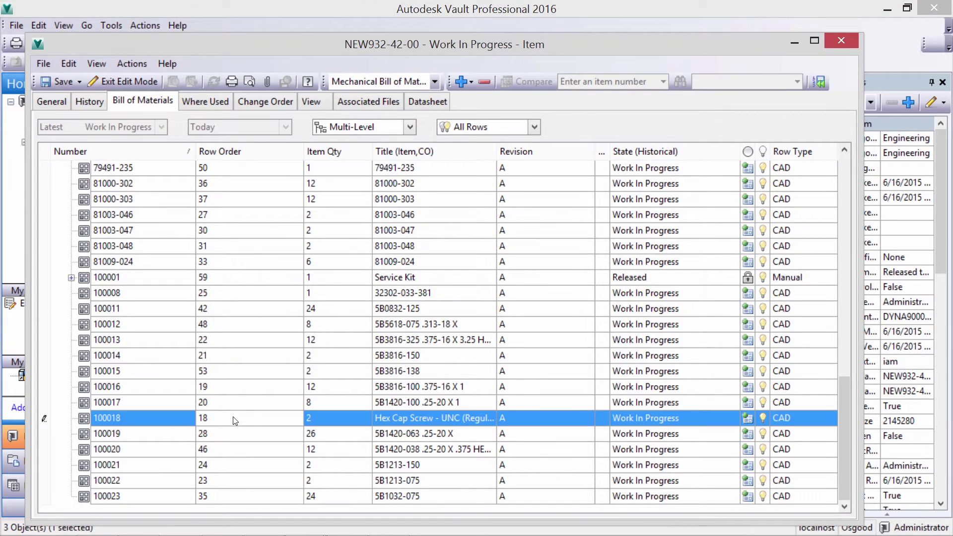
left_click(317, 424)
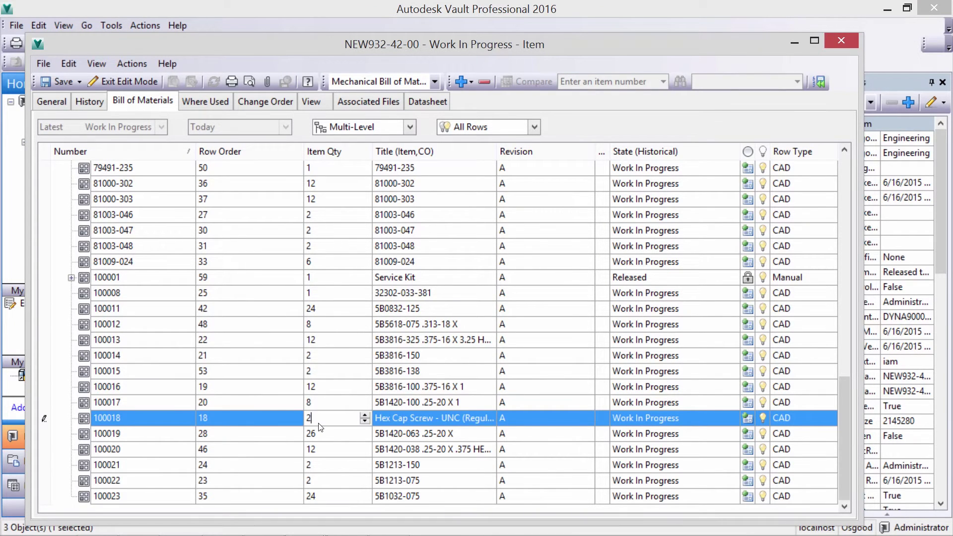
type("00")
left_click(180, 498)
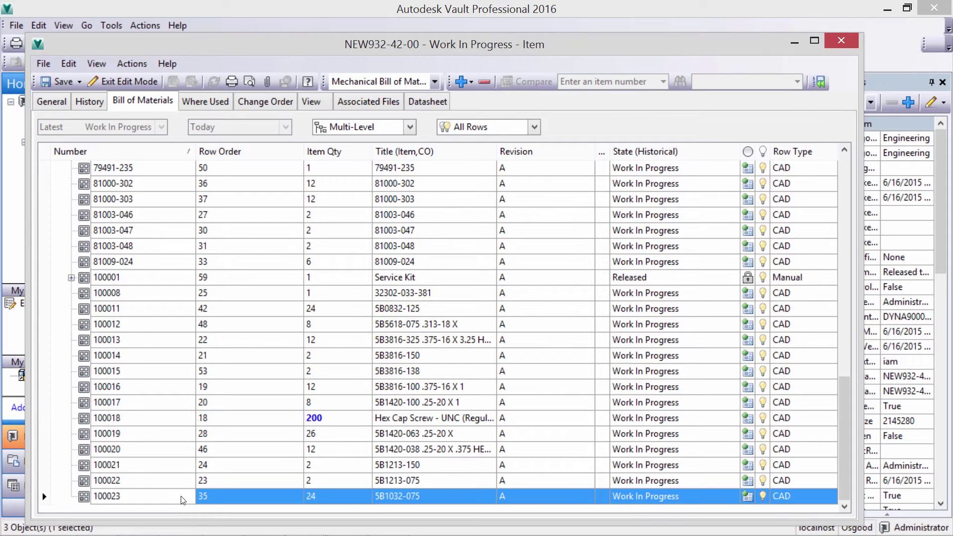
- Add a Position Number column to the BOM grid, moved near the front
key("ctrl+Home")
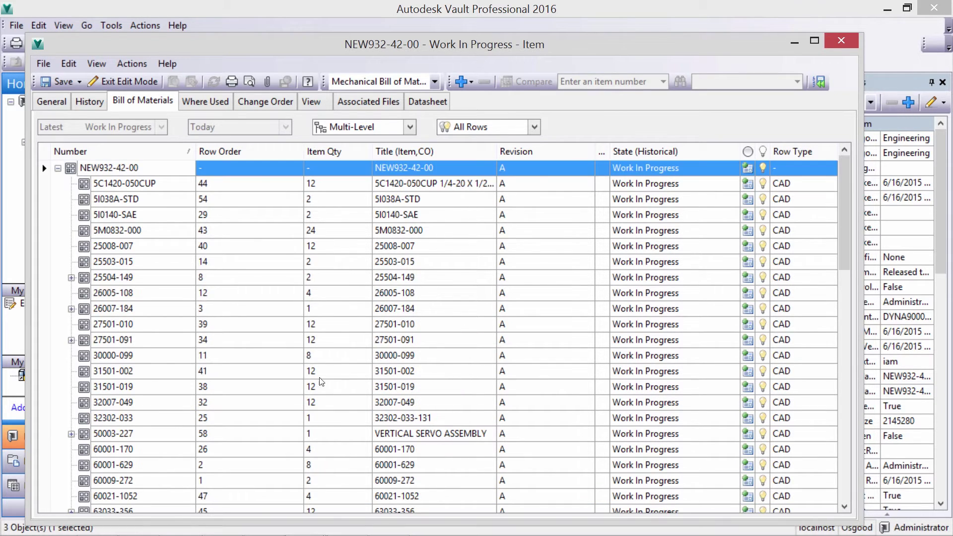
right_click(242, 150)
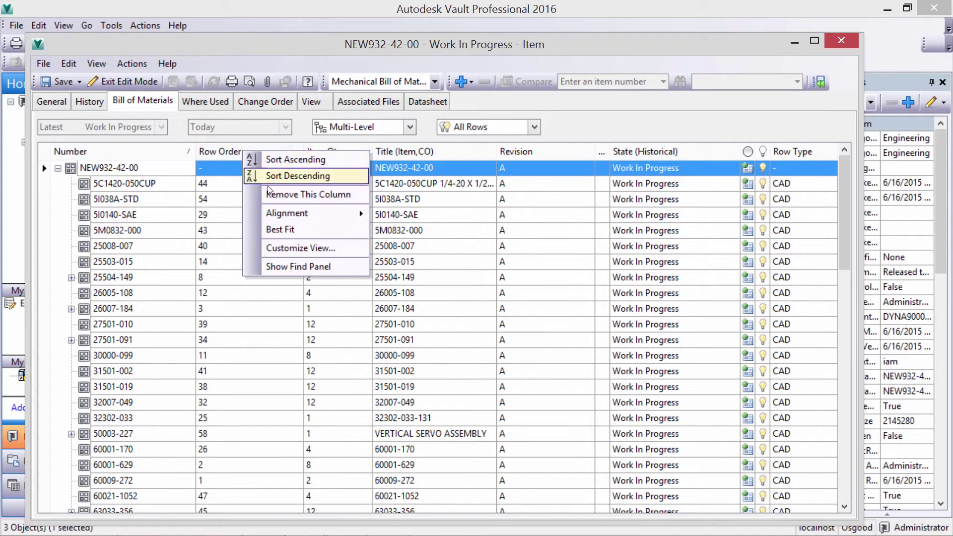
left_click(300, 248)
left_click(324, 237)
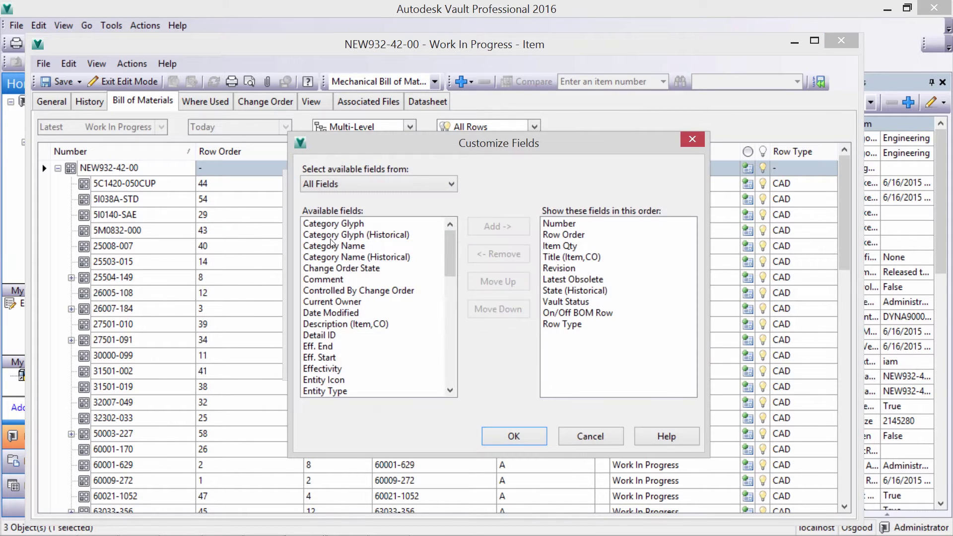
left_click_drag(456, 268, 451, 350)
double_click(339, 268)
left_click(507, 281)
left_click(507, 282)
left_click(506, 282)
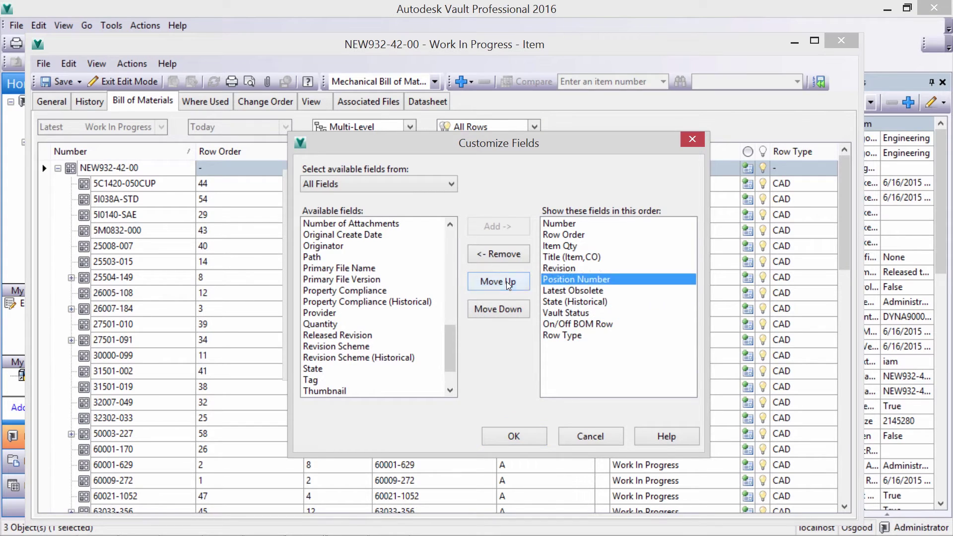
left_click(506, 281)
left_click(506, 281)
left_click(507, 282)
left_click(506, 281)
left_click(506, 281)
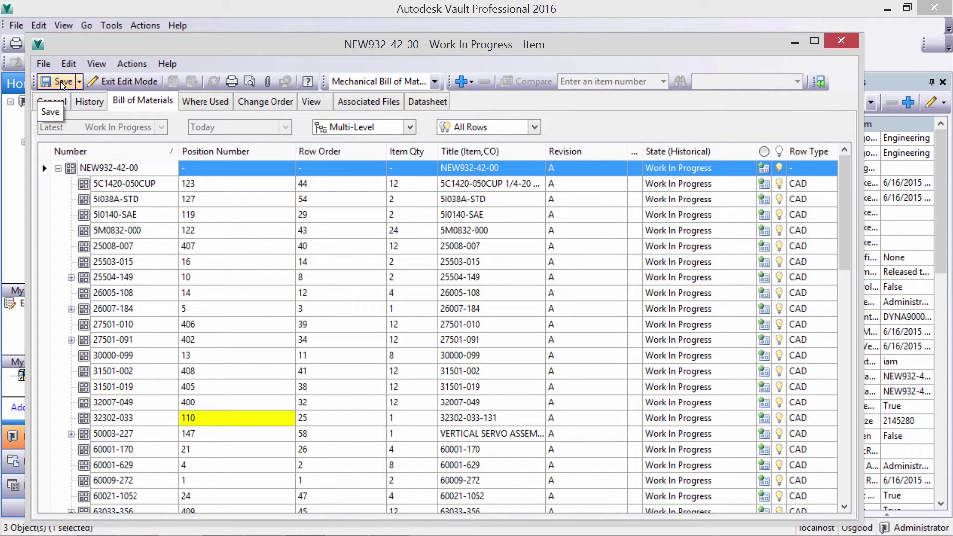
- Save the BOM and sort it by Position Number, highest first
left_click(61, 82)
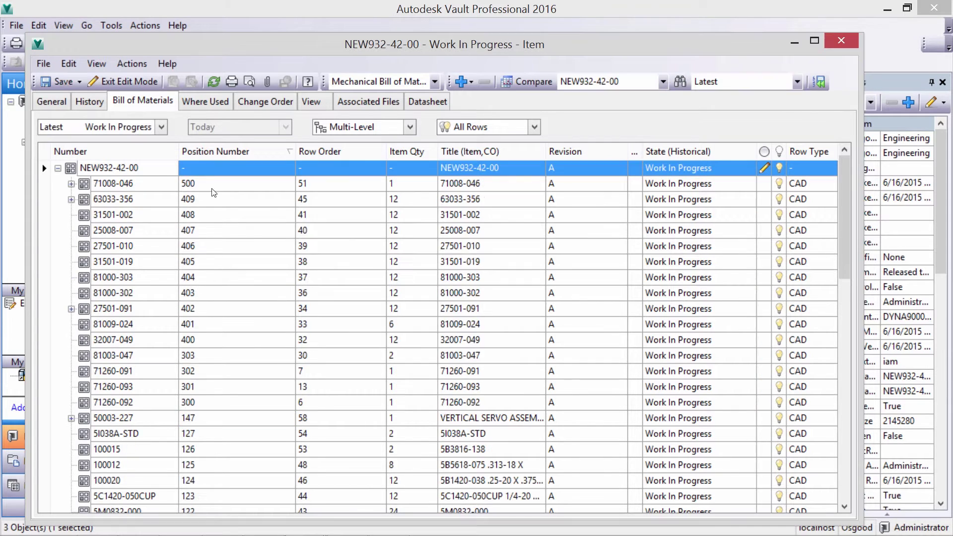
left_click(209, 152)
left_click(209, 152)
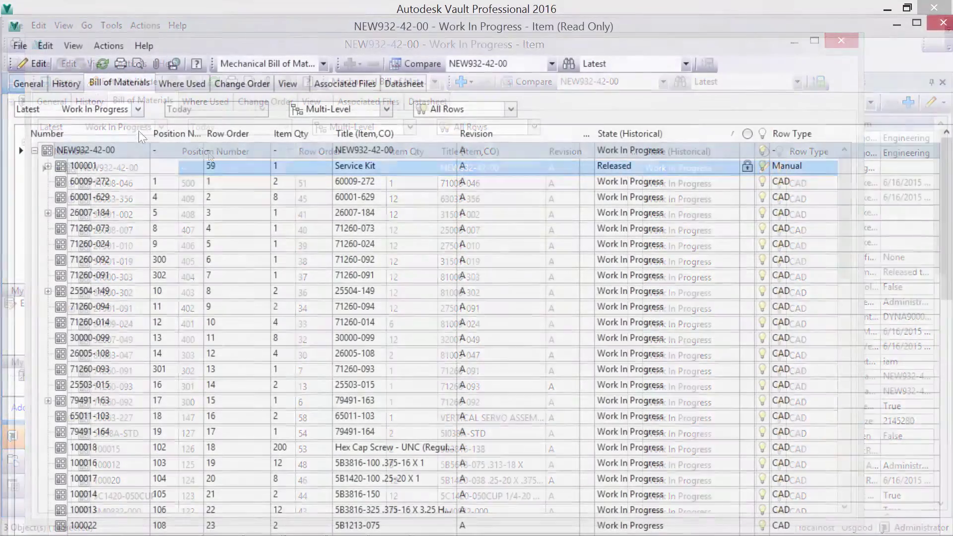
- Add the Spare Part field from the Bill of Material Fields to the BOM grid columns
right_click(140, 134)
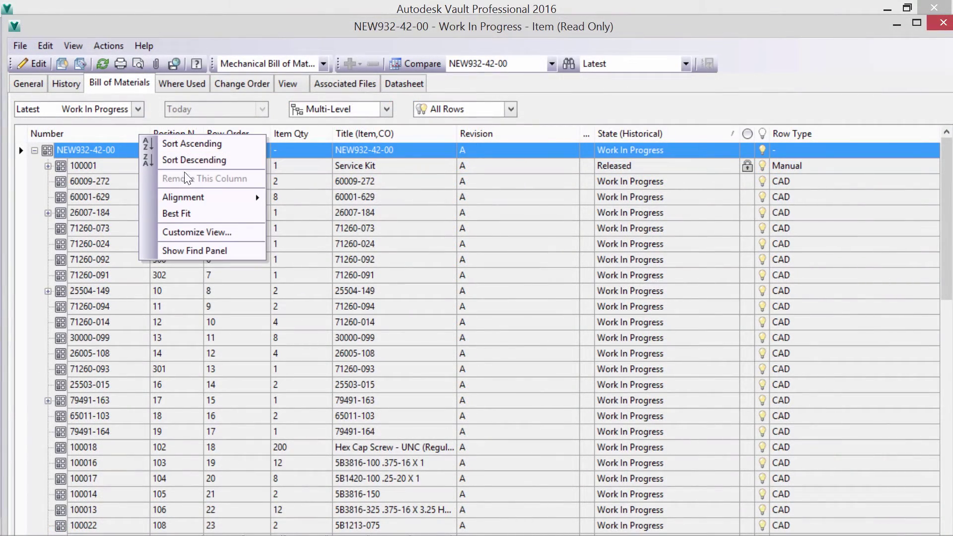
left_click(197, 232)
left_click(348, 233)
left_click(476, 192)
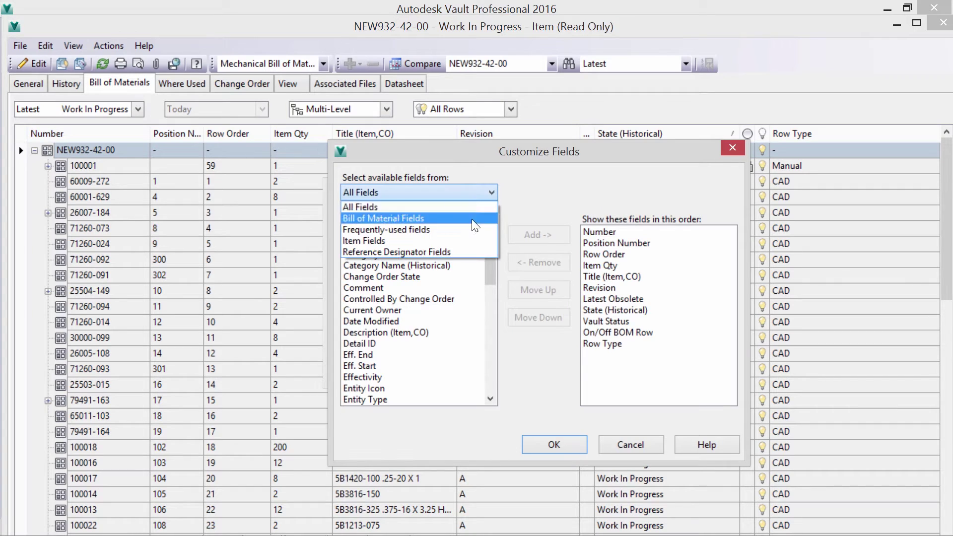
left_click(471, 217)
left_click(377, 266)
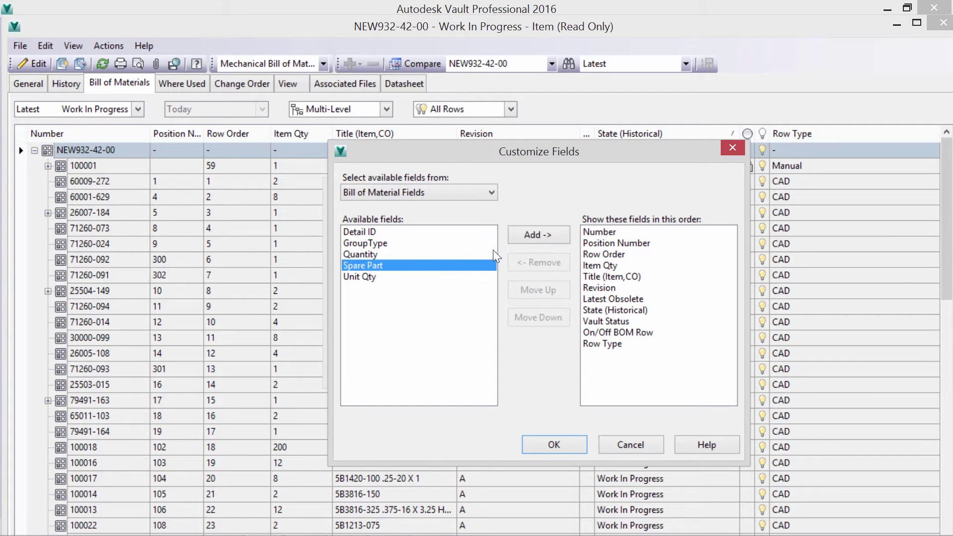
left_click(531, 236)
left_click(549, 445)
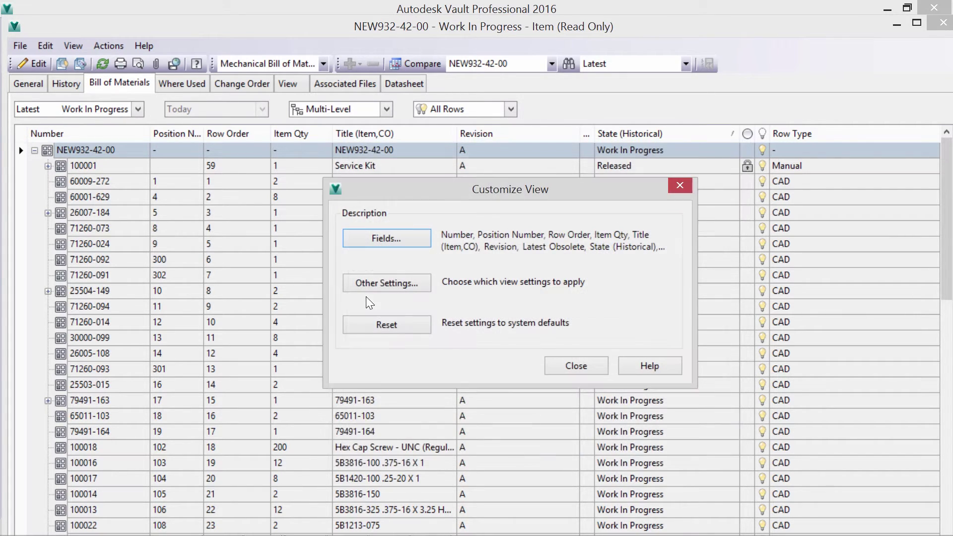
left_click(572, 364)
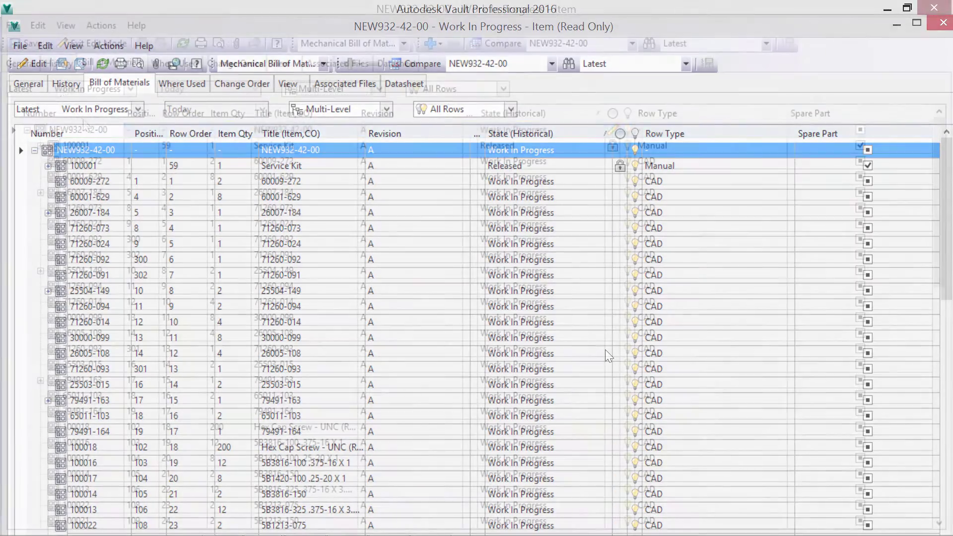
right_click(96, 131)
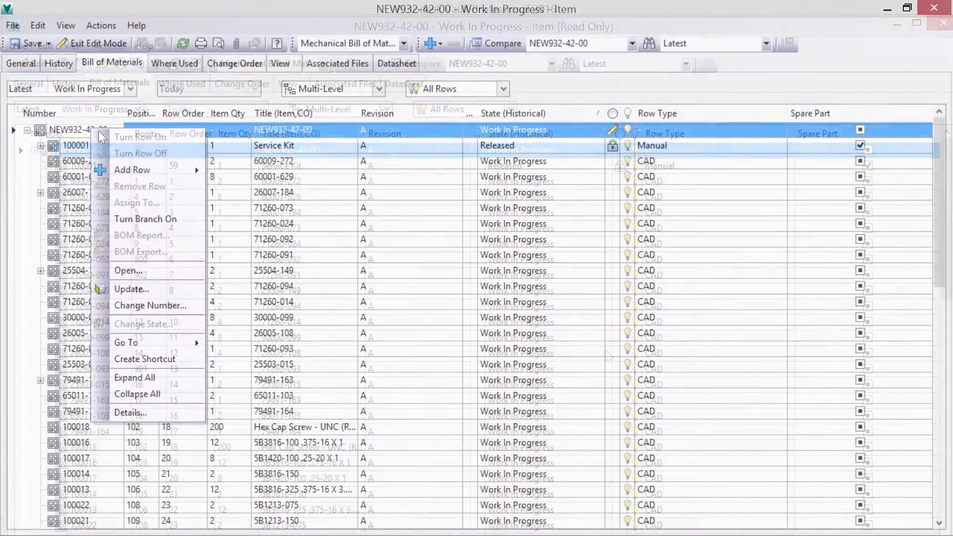
- Search 'servo', add VERTICAL SERVO ASSEMBLY 50003-227 as a BOM row, and tick its Spare Part box
mouse_move(148, 170)
left_click(268, 172)
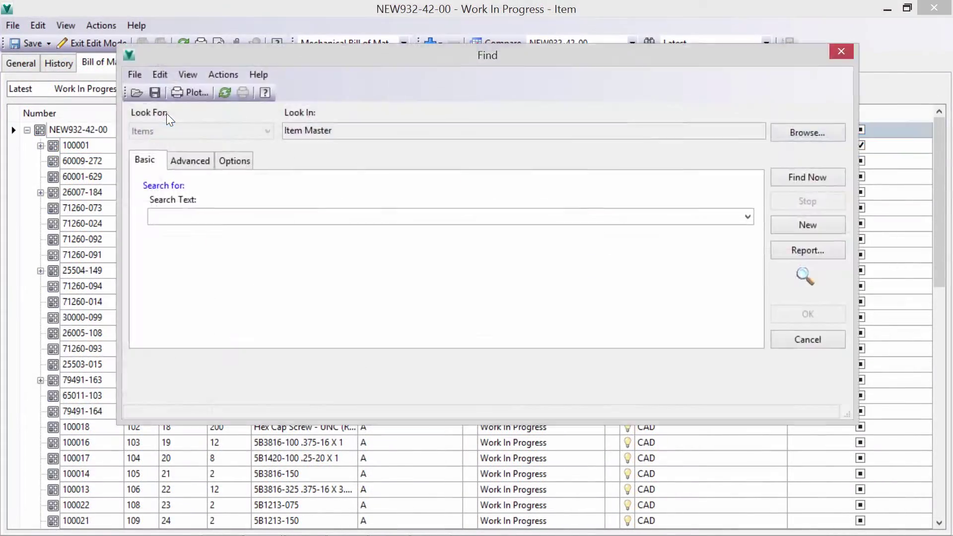
left_click(248, 214)
type("servo")
key("Return")
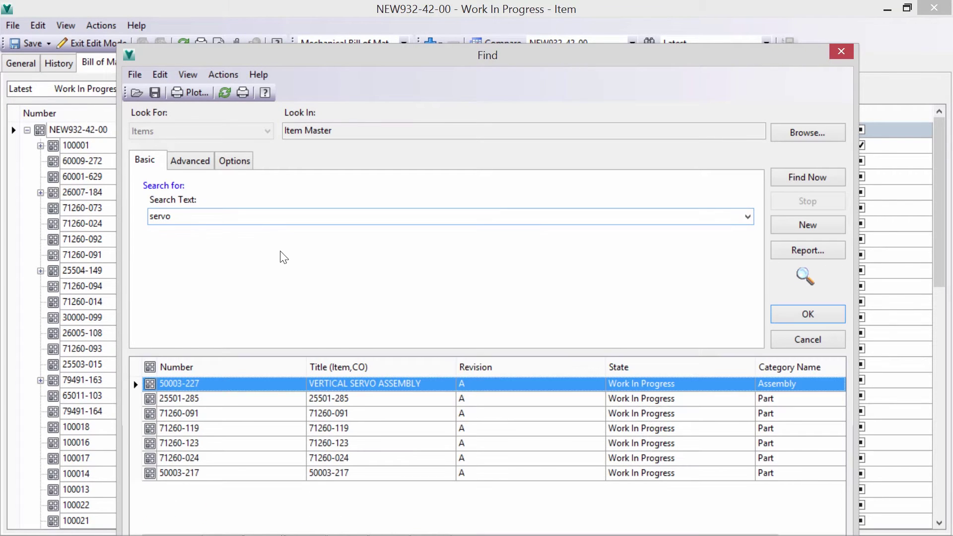
double_click(350, 385)
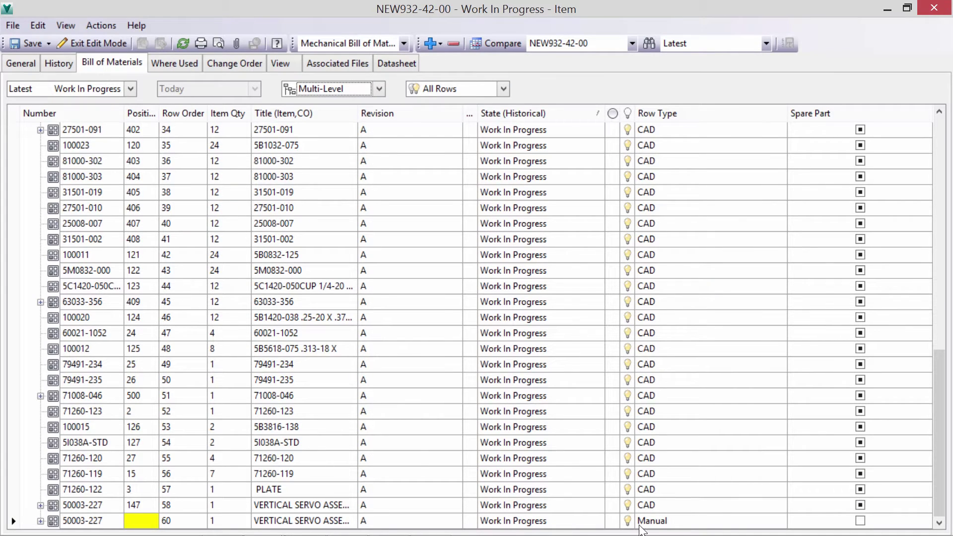
left_click(860, 521)
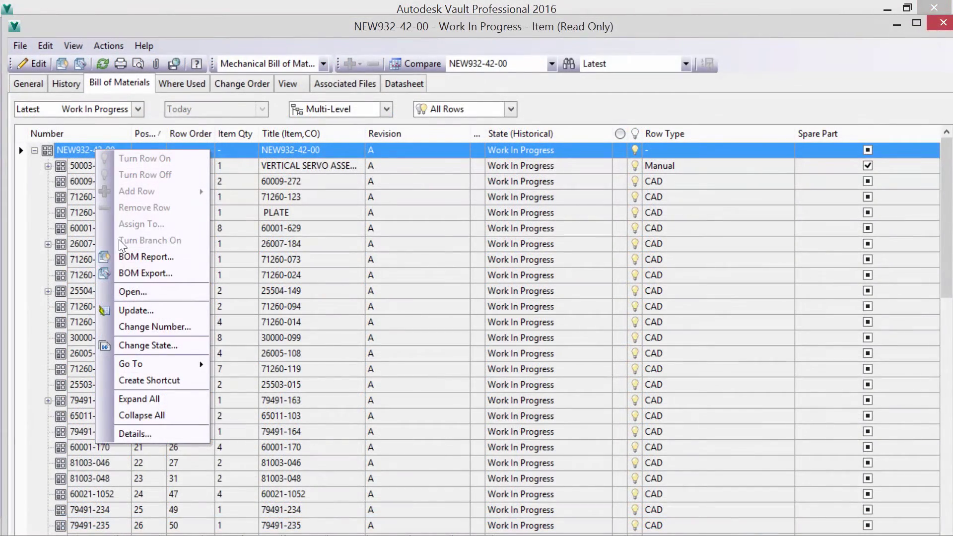
- Export the BOM in DWF format to 932-42-00.iam.dwf, replacing the existing file
left_click(125, 273)
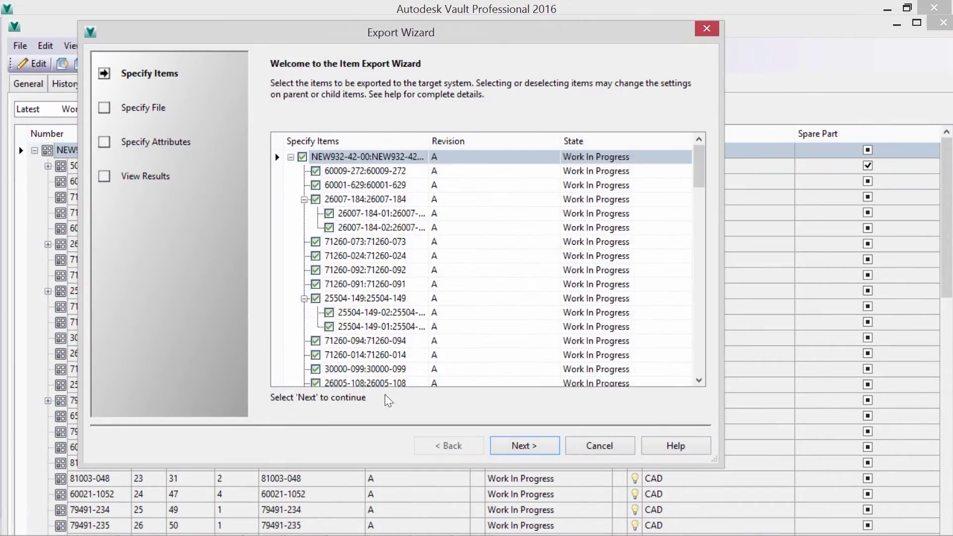
left_click(523, 445)
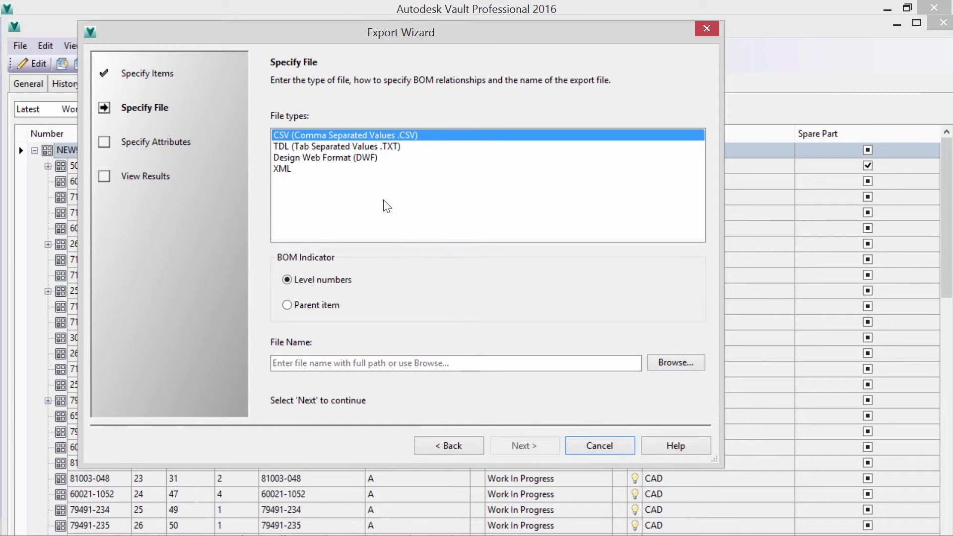
left_click(353, 158)
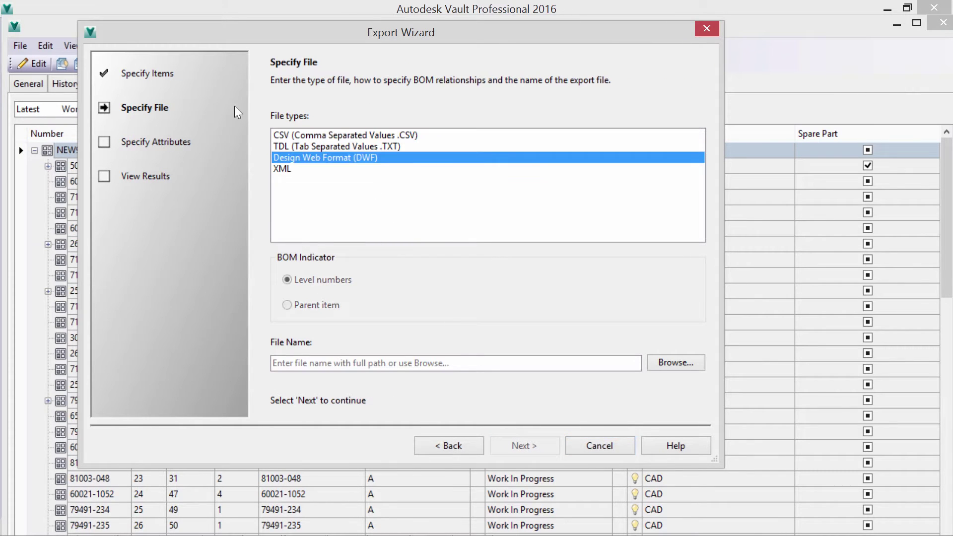
left_click(650, 364)
left_click(265, 211)
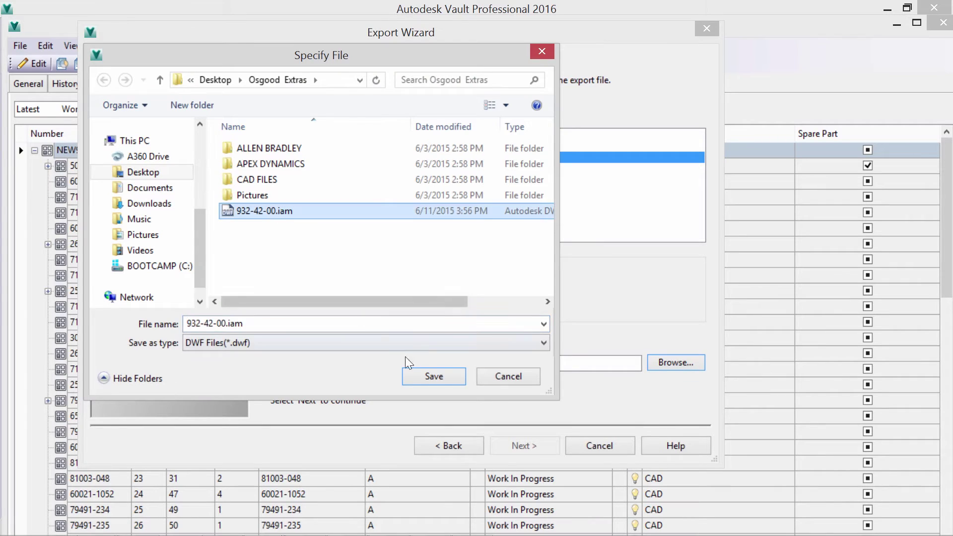
left_click(413, 374)
left_click(511, 276)
- Include Eff. End, Eff. Start, Effectivity, Spare Part and Type attributes and run the export
left_click(524, 445)
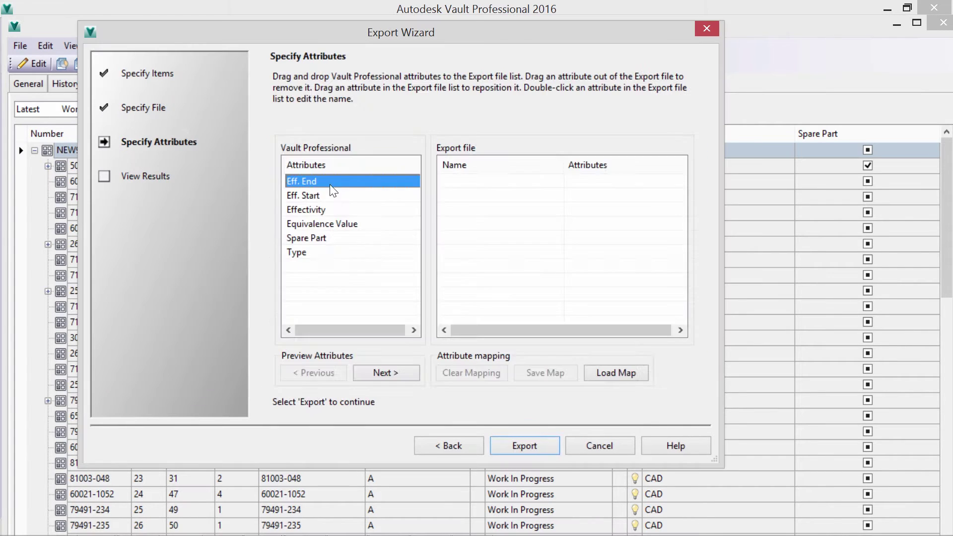
double_click(329, 182)
double_click(343, 195)
double_click(358, 209)
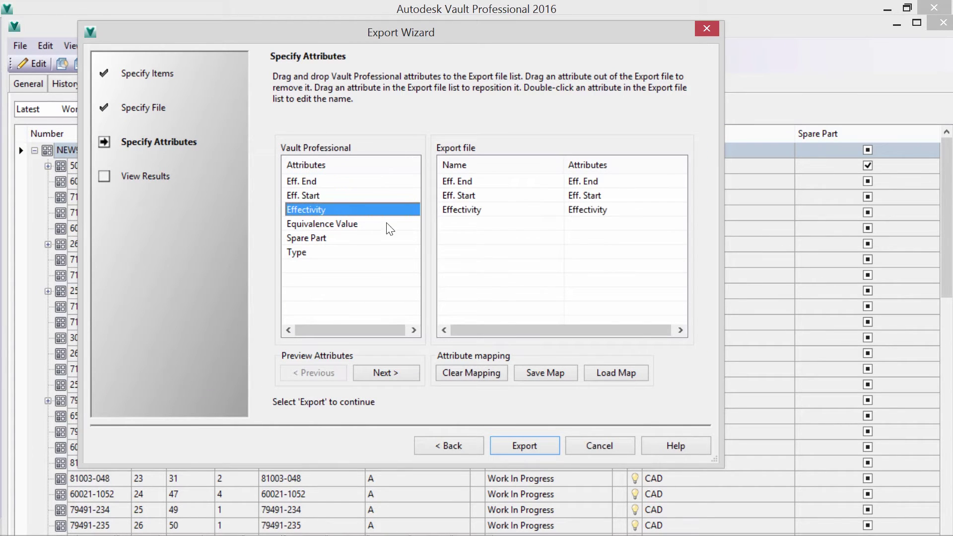
left_click_drag(363, 239, 450, 226)
left_click_drag(314, 252, 477, 255)
left_click(518, 445)
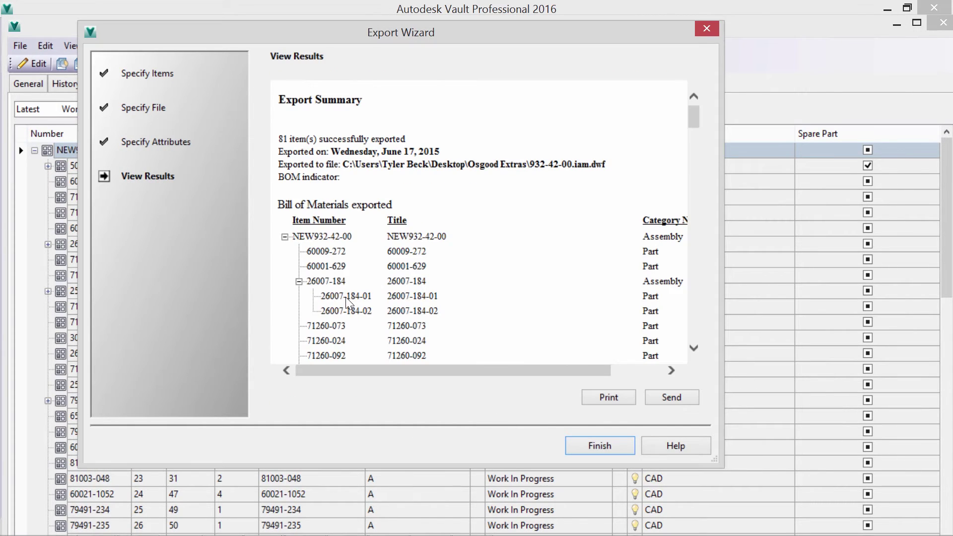
left_click_drag(694, 114, 694, 326)
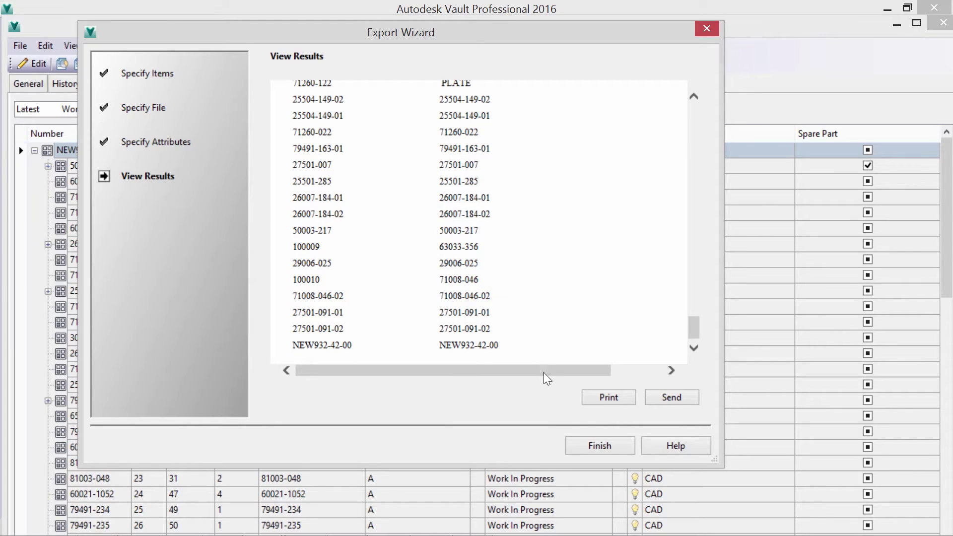
left_click(586, 443)
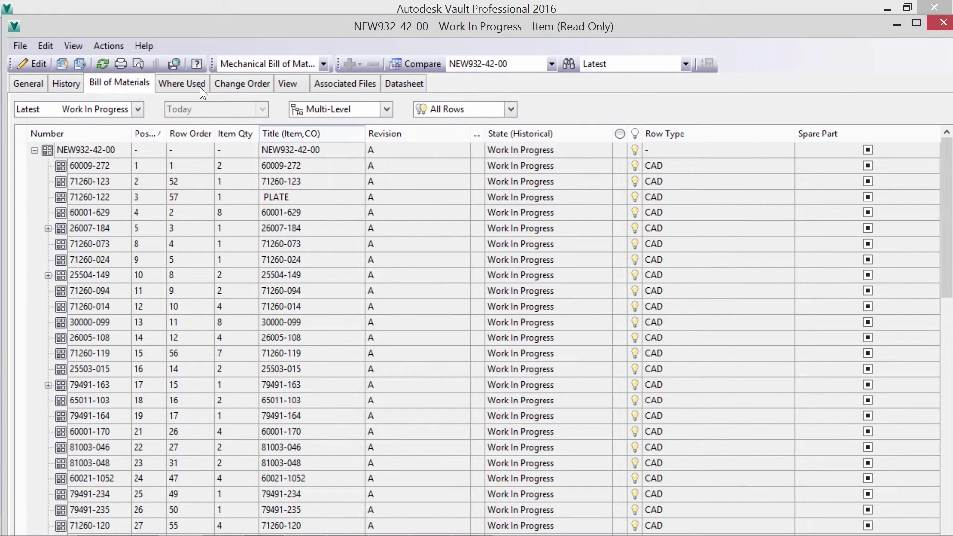
- Set both 50003-227 servo rows to Released with the comment 'Early Release.'
left_click(292, 133)
left_click(293, 134)
left_click(285, 179)
left_click(286, 171, "ctrl")
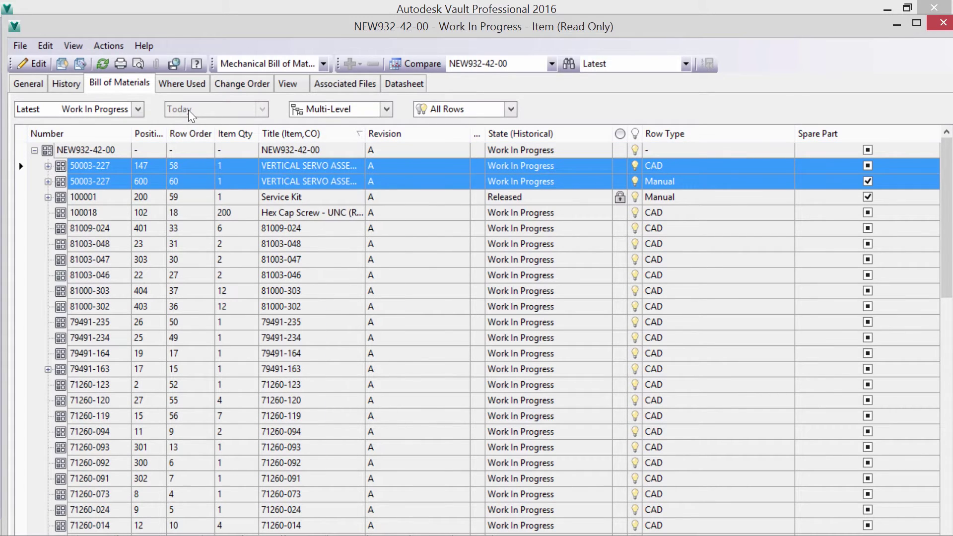
right_click(285, 170)
left_click(310, 359)
left_click(282, 454)
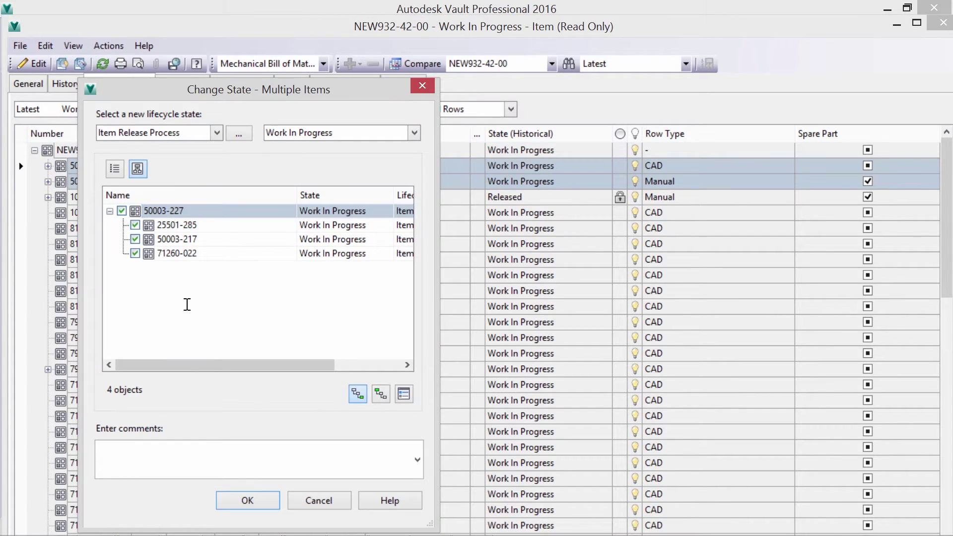
type("Early Release.")
left_click(414, 132)
left_click(298, 172)
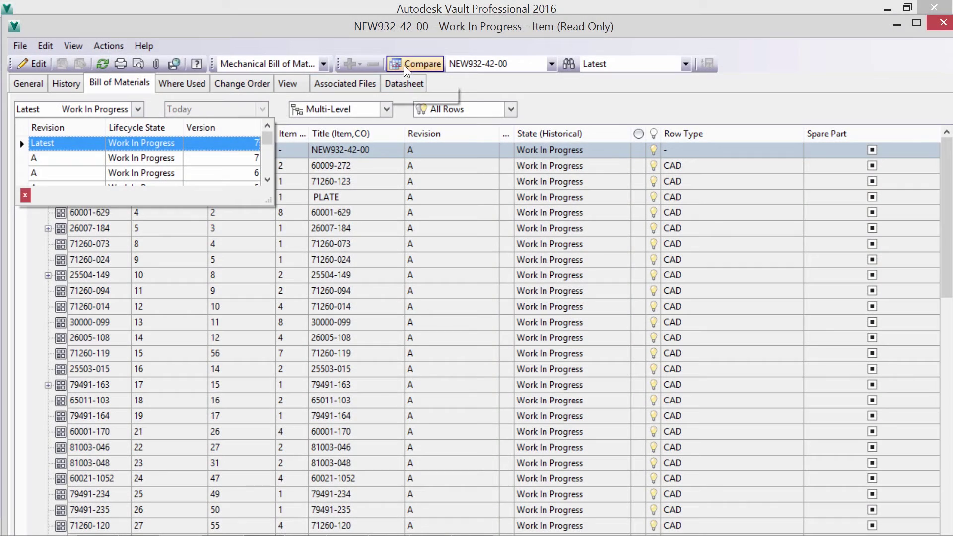
left_click(404, 65)
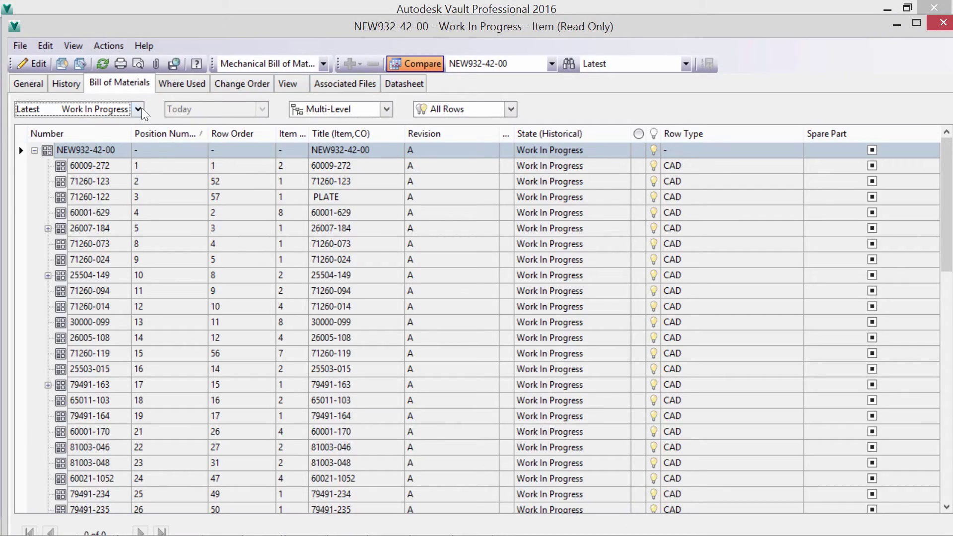
left_click(138, 109)
left_click(137, 162)
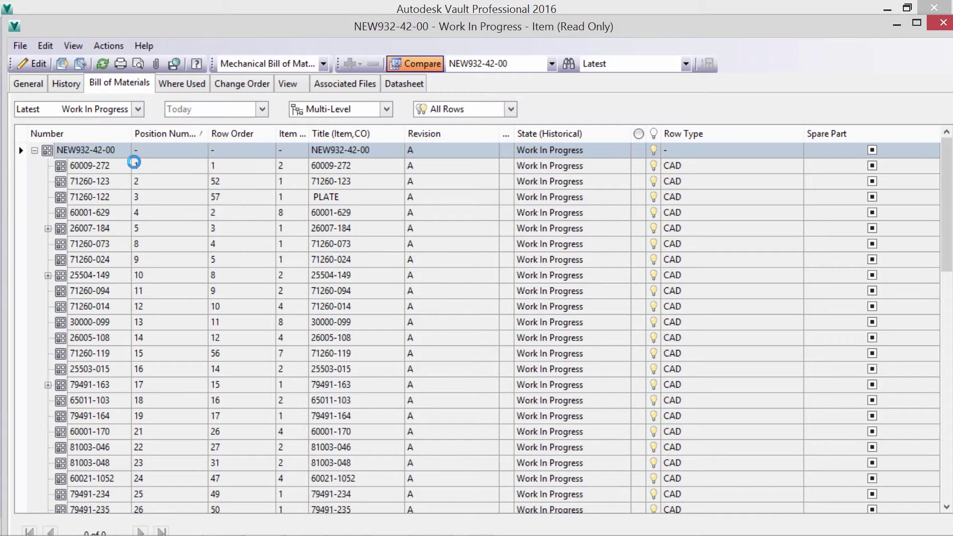
left_click_drag(947, 187, 947, 416)
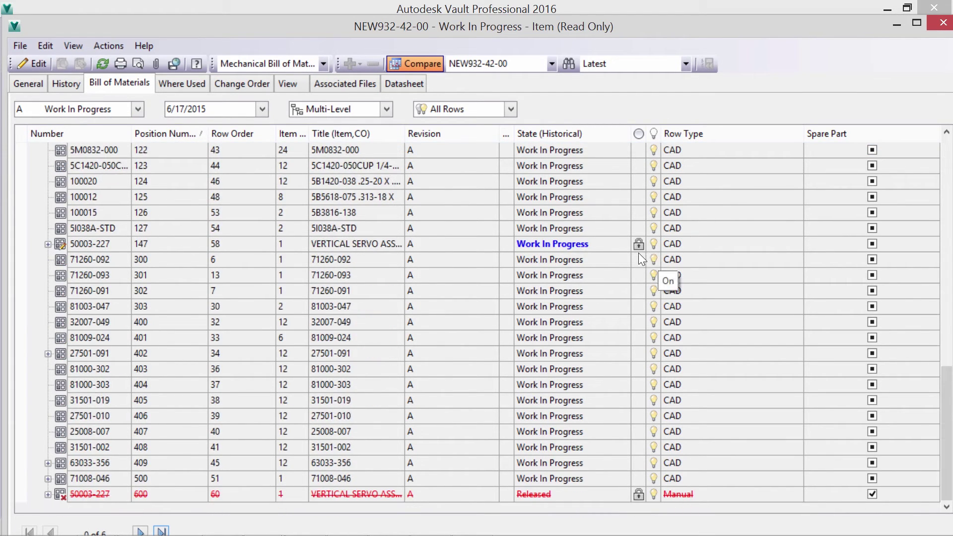
left_click(48, 495)
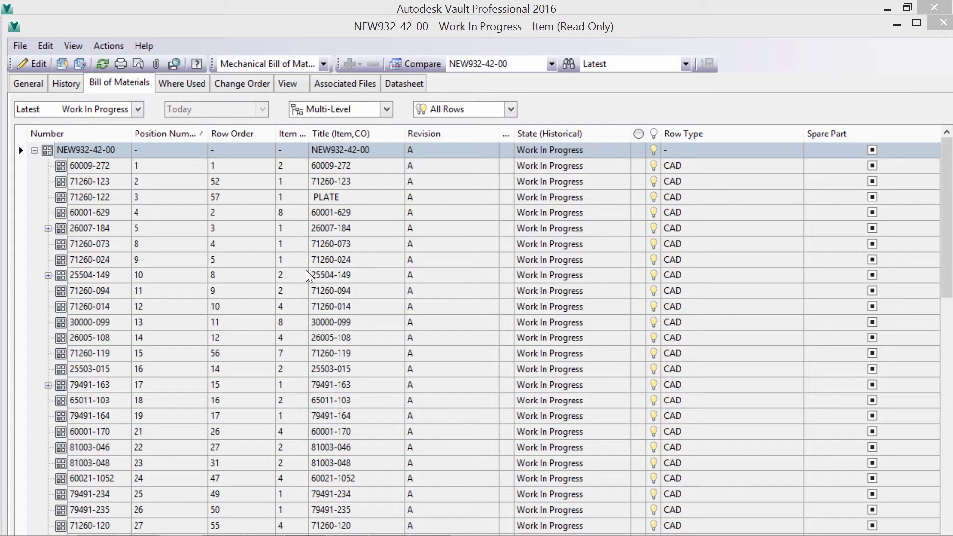
right_click(108, 150)
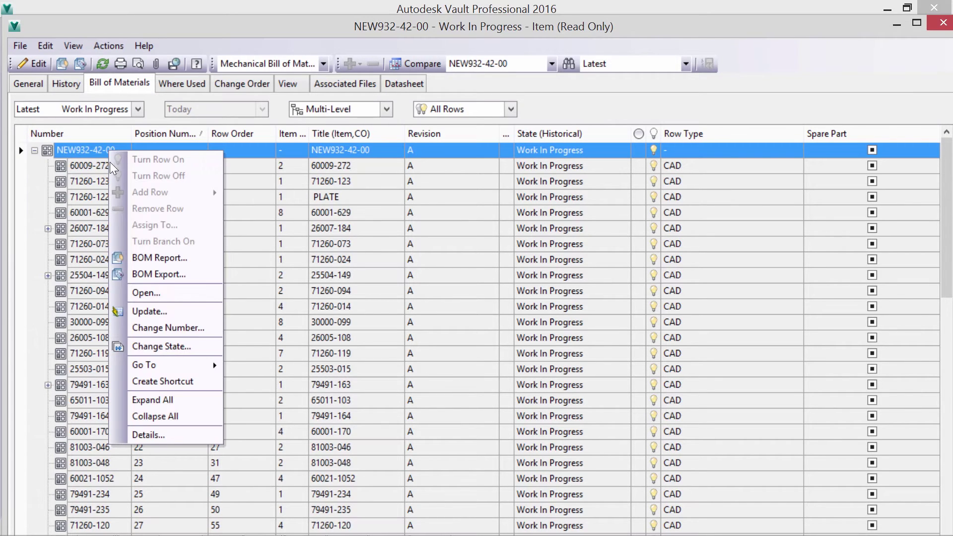
left_click(193, 258)
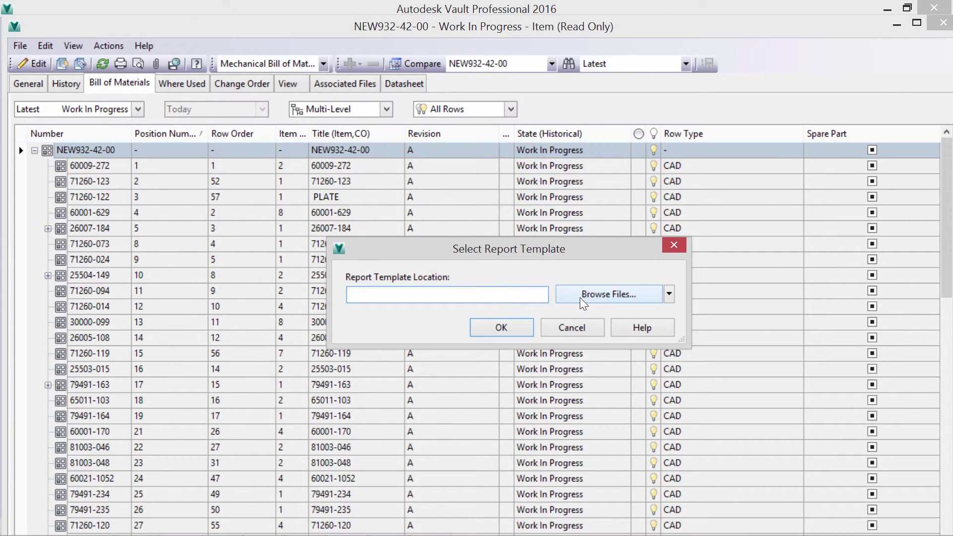
left_click(580, 297)
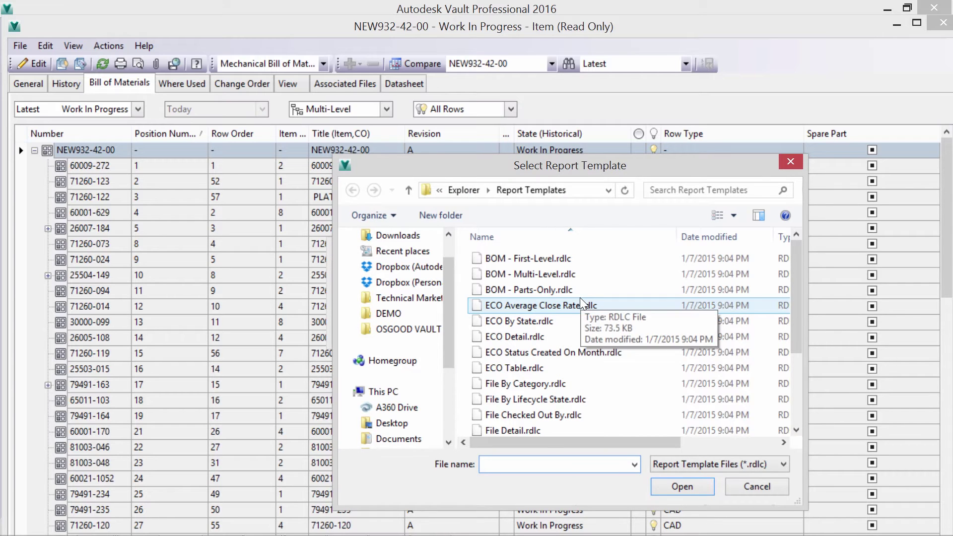
left_click(538, 290)
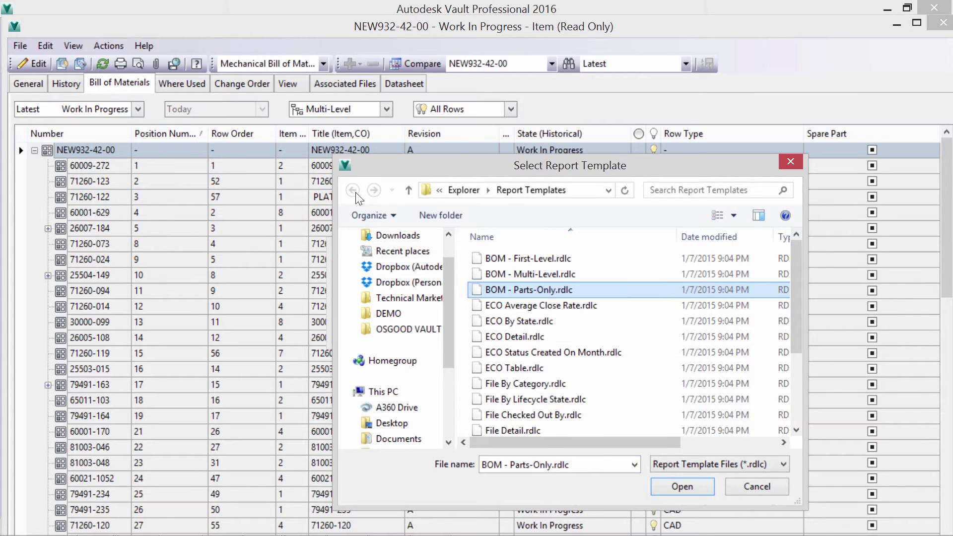
double_click(533, 290)
left_click(557, 326)
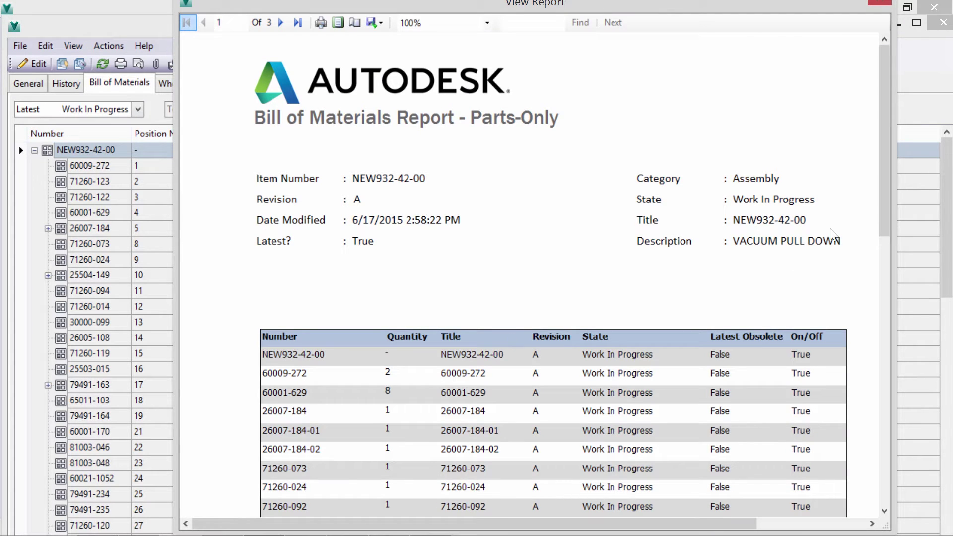
scroll(889, 201, "down", 1)
left_click_drag(889, 201, 889, 472)
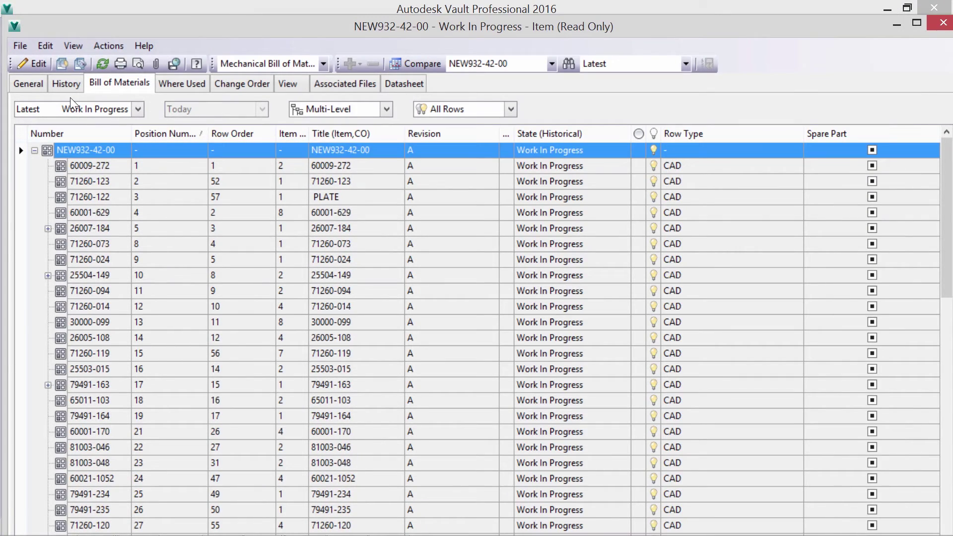
- Set every BOM row to Released with the comment 'Release Assembly.'
key("ctrl+a")
right_click(105, 146)
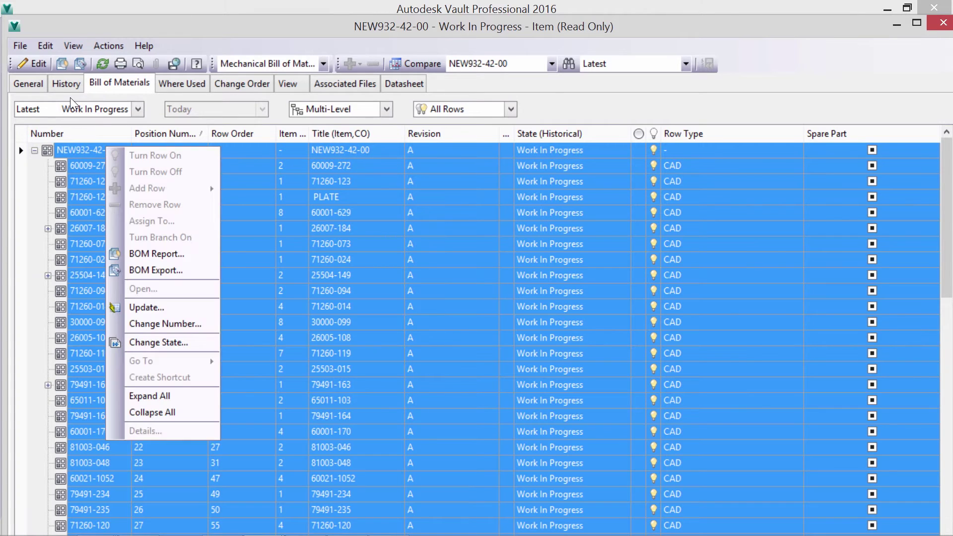
key("Escape")
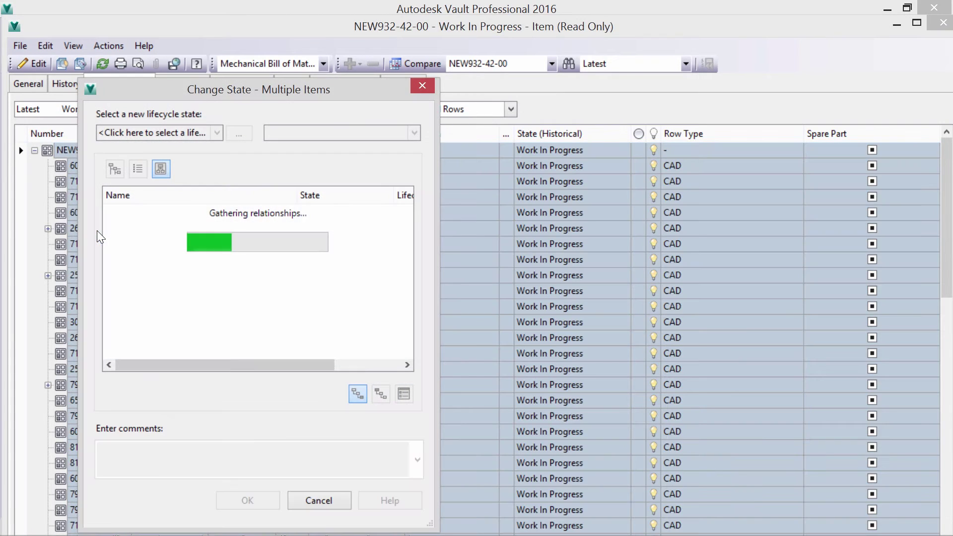
left_click(298, 132)
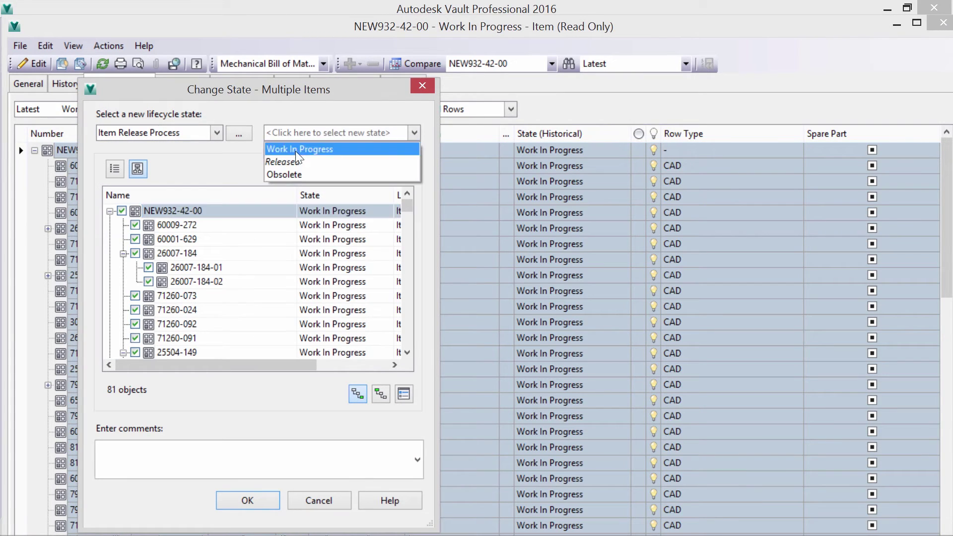
left_click(298, 160)
left_click(241, 442)
type("Release Assembly.")
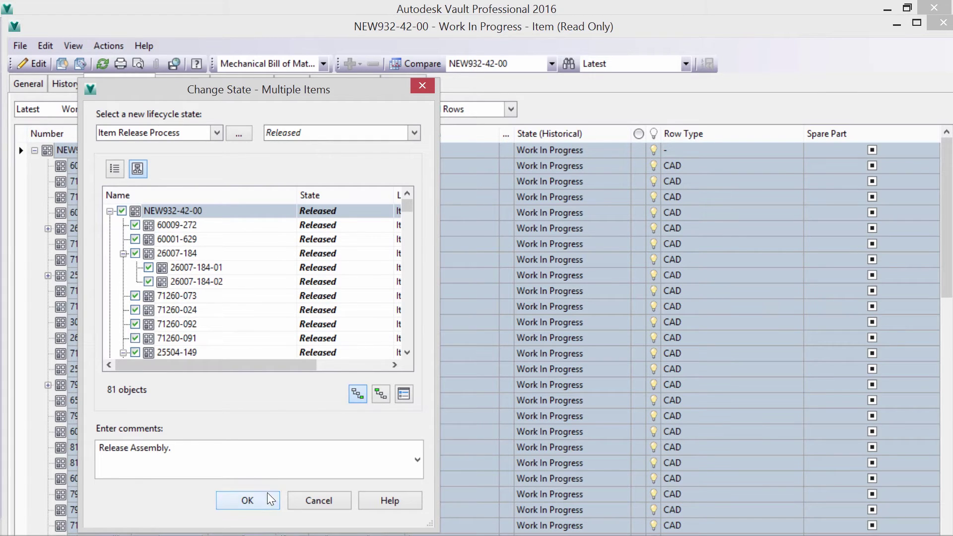
key("Return")
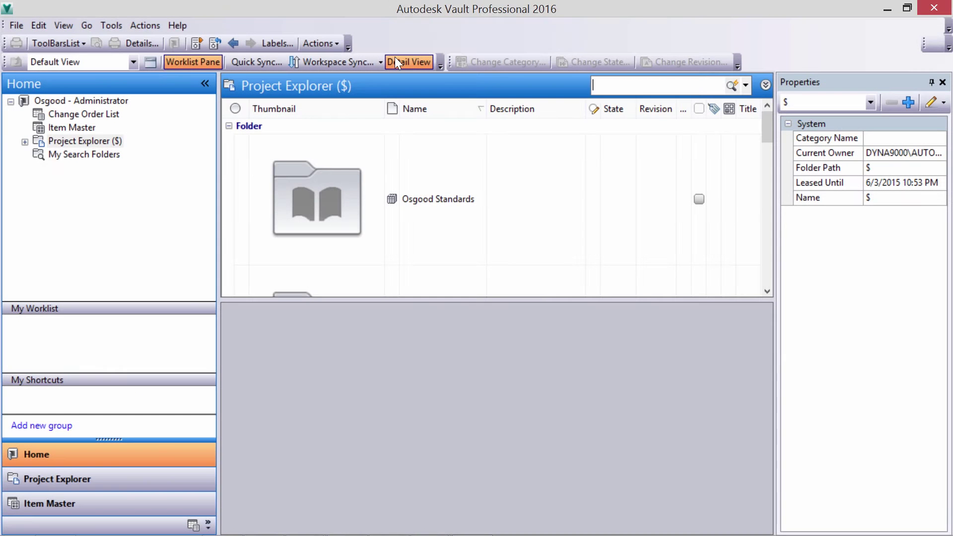
- Search for 932-31, select the released 932-31.iam, then bring up the Item Master actions
type("982")
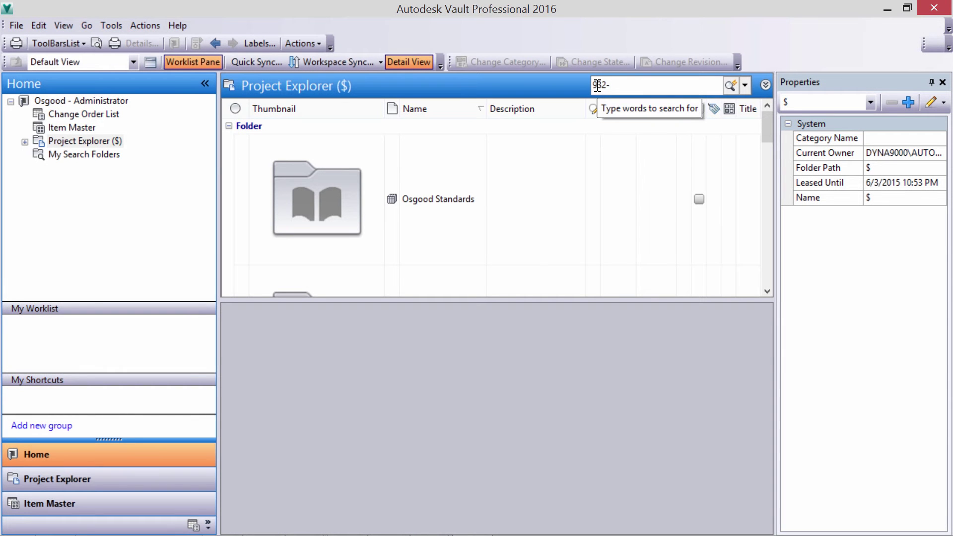
type("-31")
key("Return")
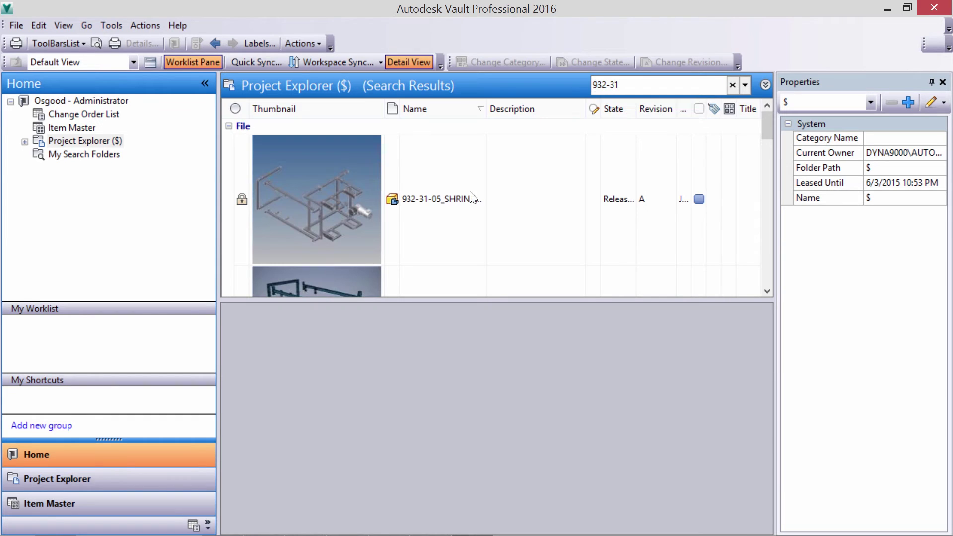
left_click(472, 198)
left_click(314, 134)
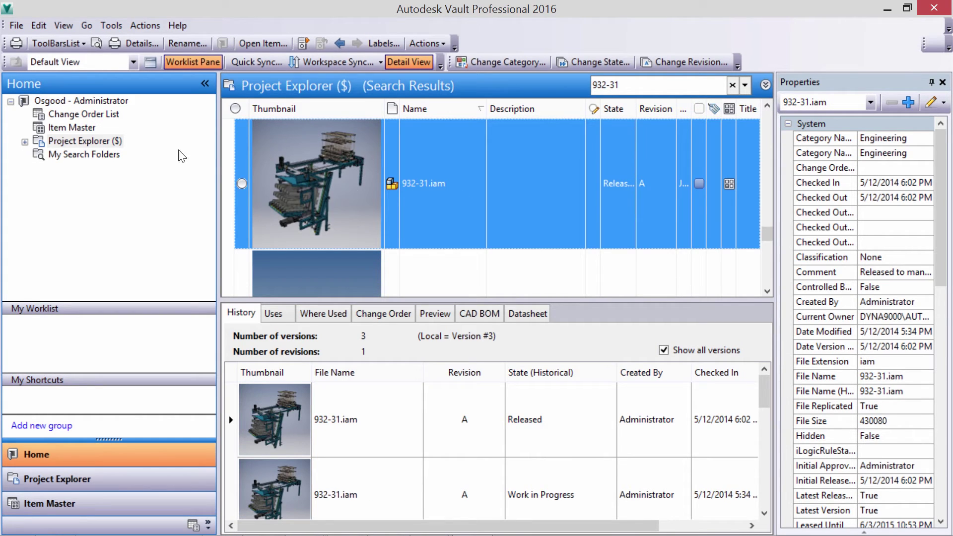
right_click(87, 128)
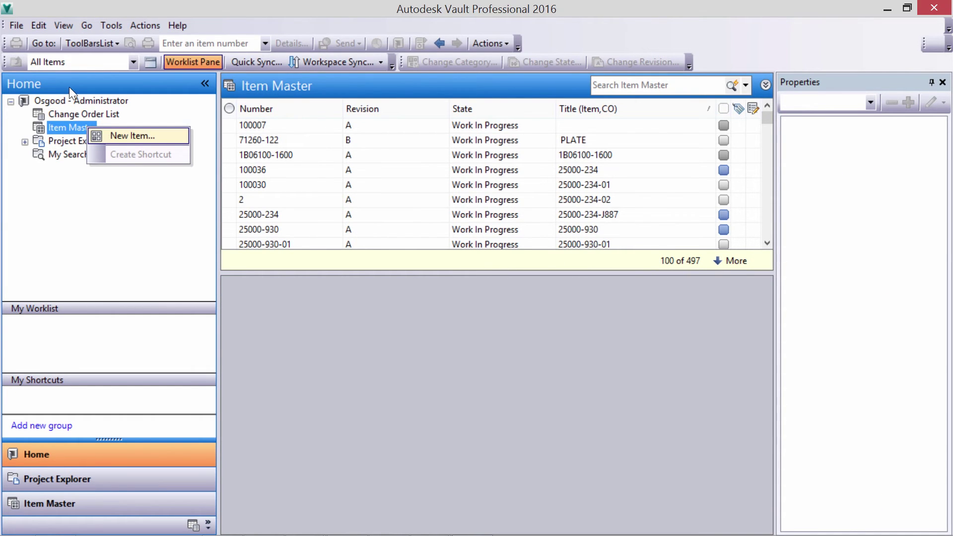
- Create the new item 100038 with a chosen category and select its row
left_click(128, 135)
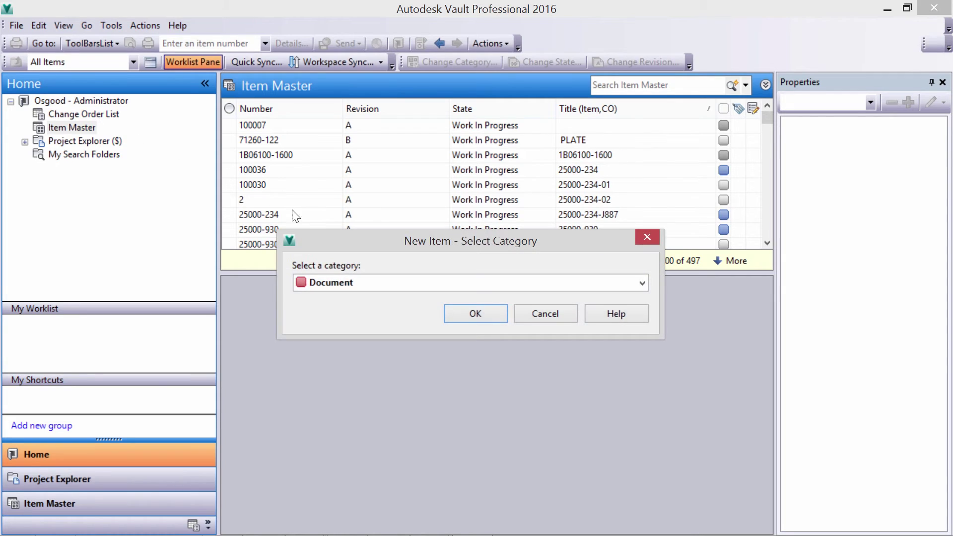
left_click(358, 280)
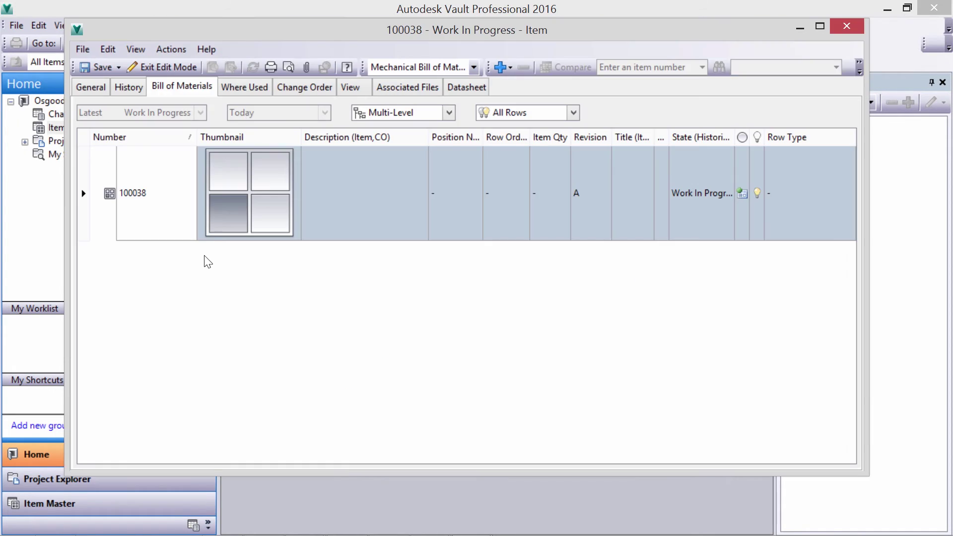
left_click(207, 225)
- Add existing sub-assemblies 932-31-05 and 932-31-03 as rows in 100038's BOM
right_click(207, 225)
right_click(367, 200)
mouse_move(415, 242)
left_click(543, 242)
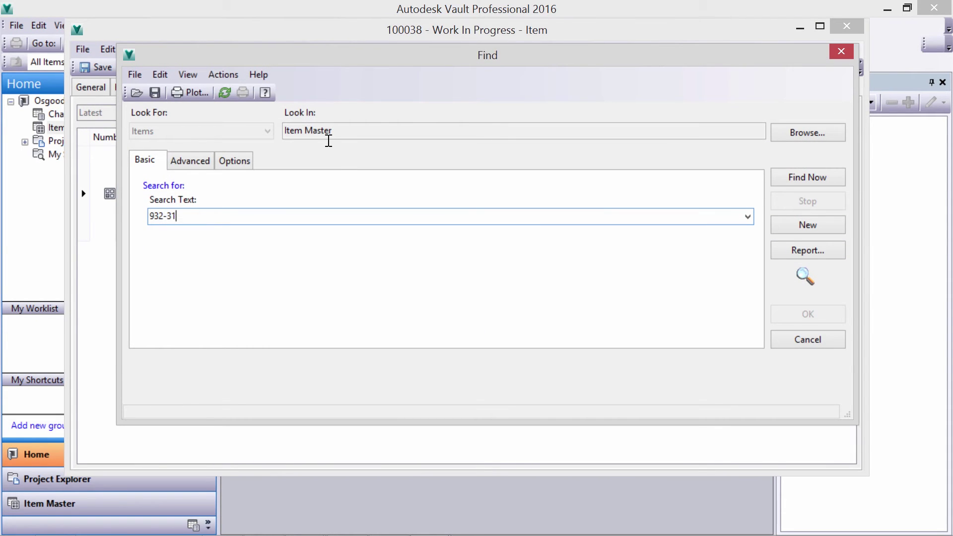
key("Return")
left_click(248, 400)
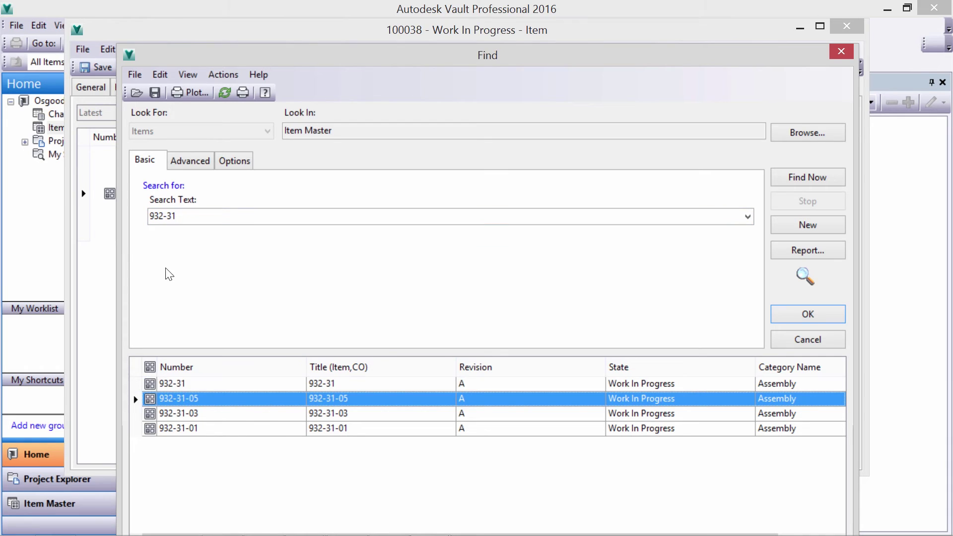
left_click(235, 415, "ctrl")
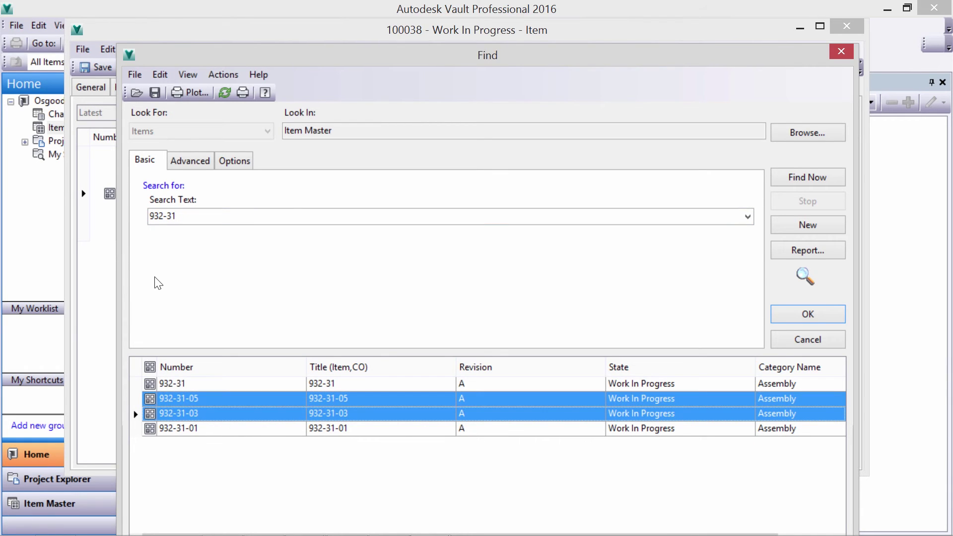
key("Return")
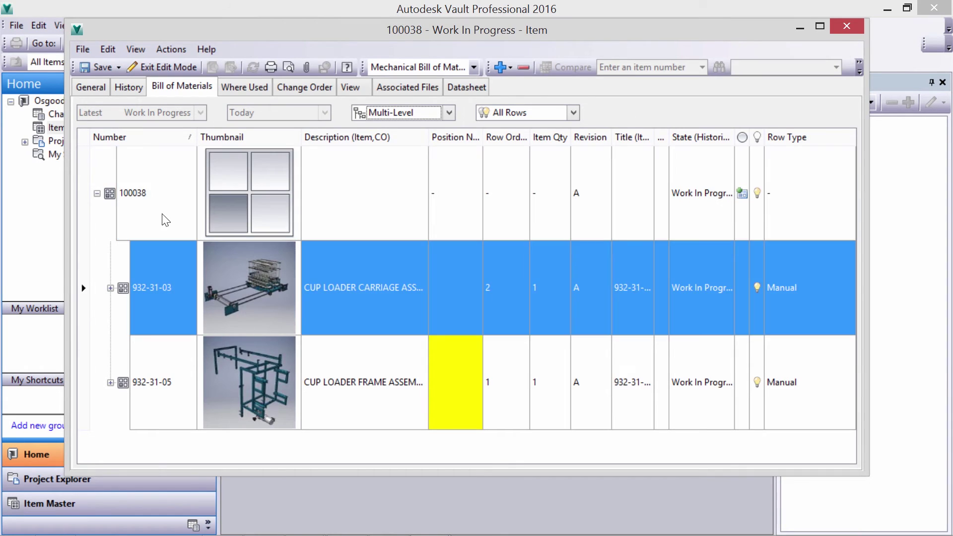
- Add a new Assembly-category item, 100039, as a BOM row under 100038
key("Down")
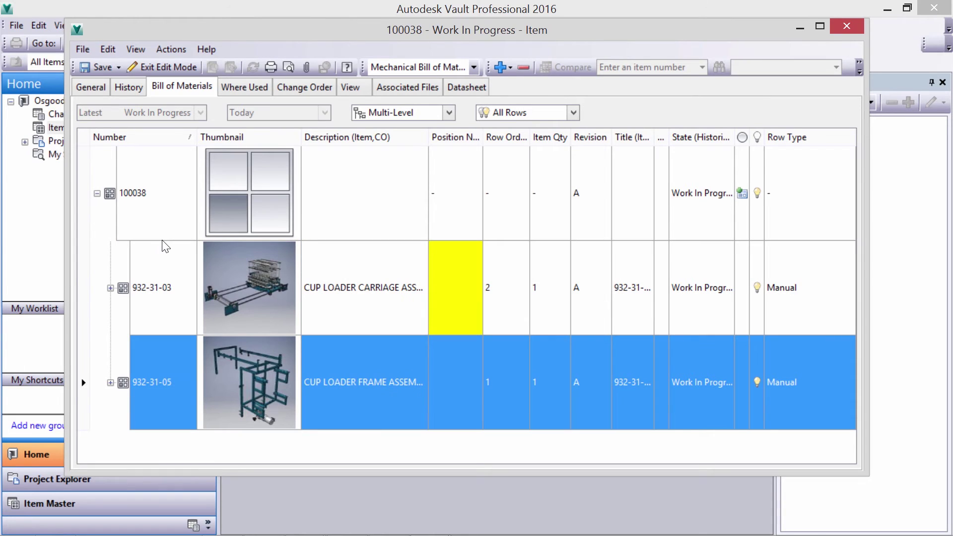
right_click(257, 208)
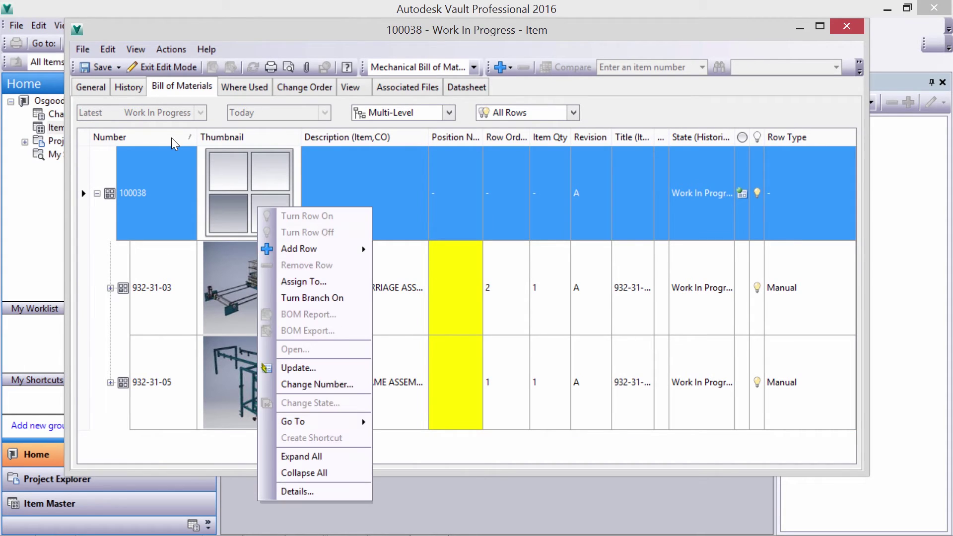
mouse_move(297, 249)
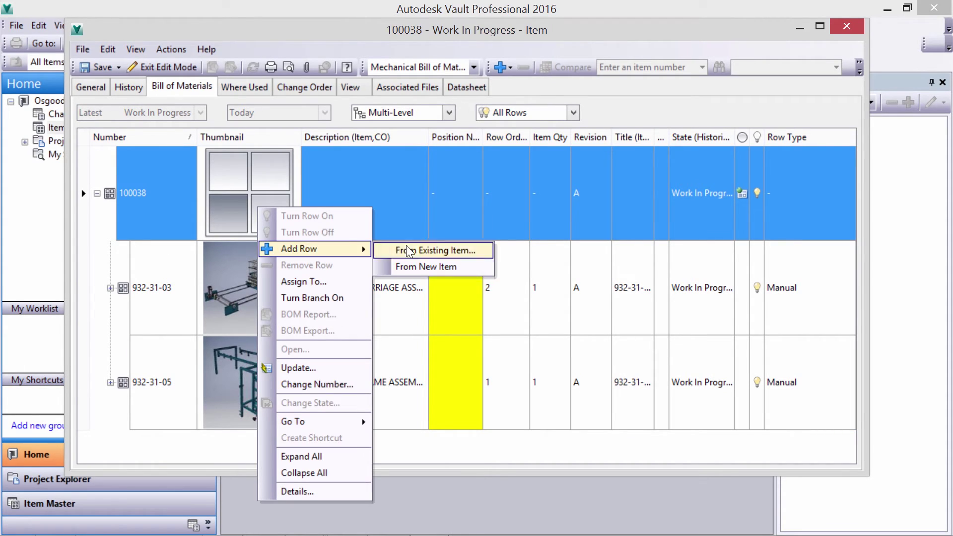
left_click(425, 267)
left_click(407, 282)
left_click(405, 311)
left_click(455, 313)
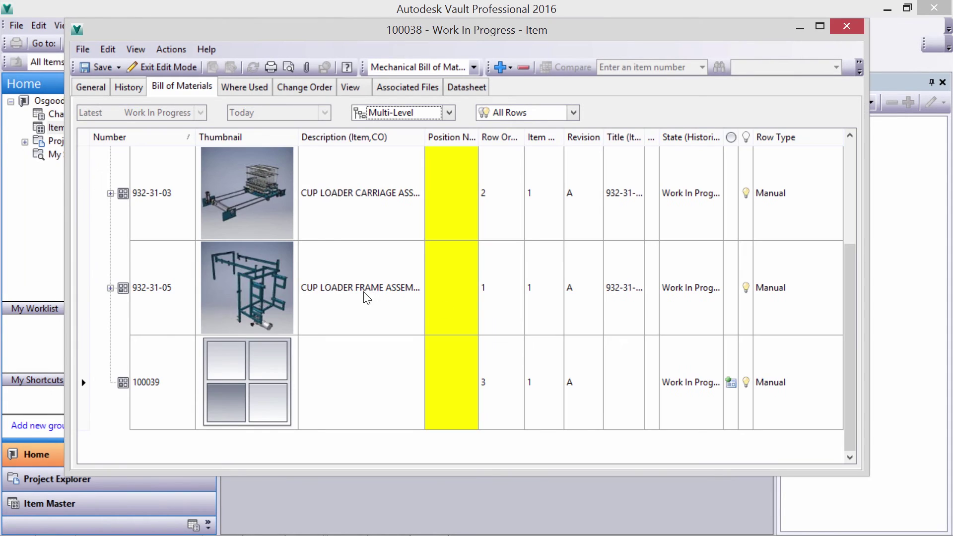
- Update item 100039 and title it CUP HOLDER ASSEMBLY
left_click(351, 373)
right_click(351, 373)
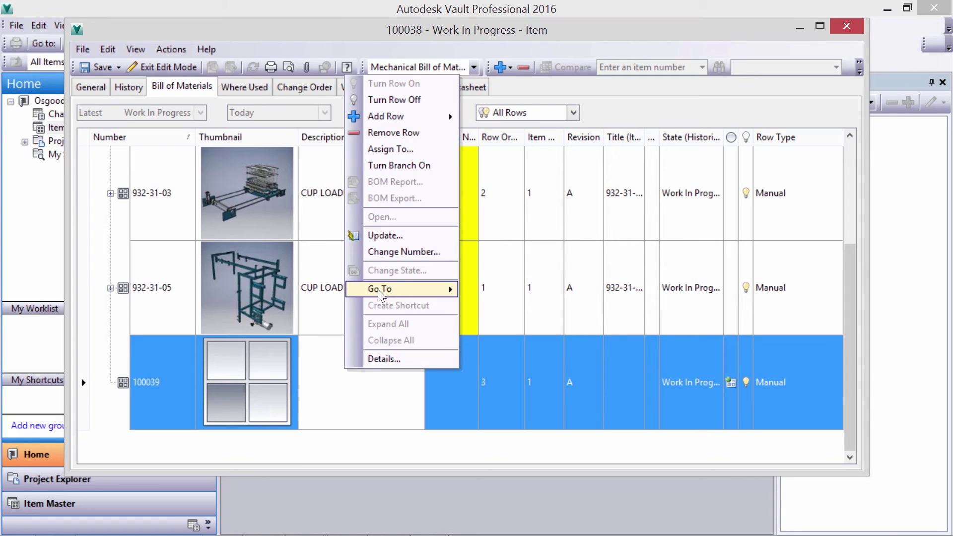
left_click(387, 236)
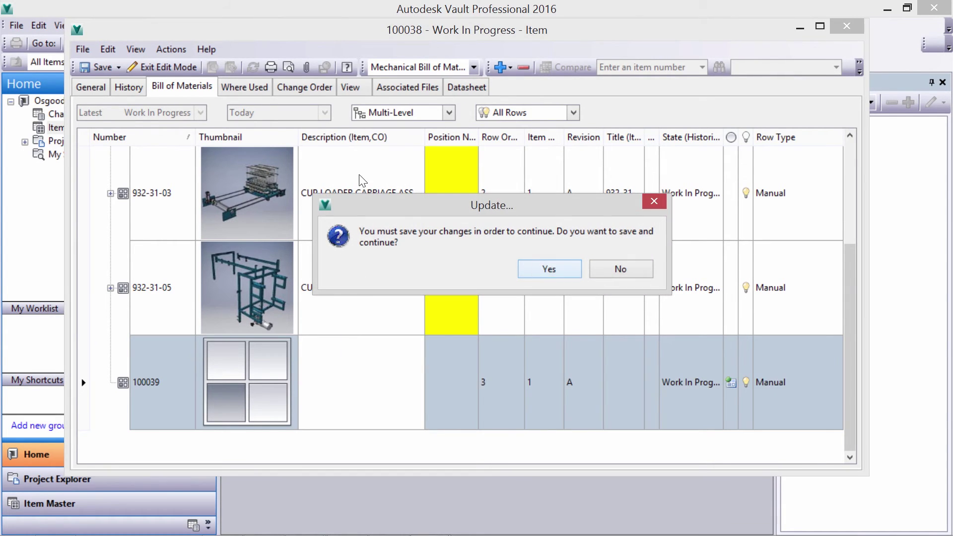
left_click(548, 268)
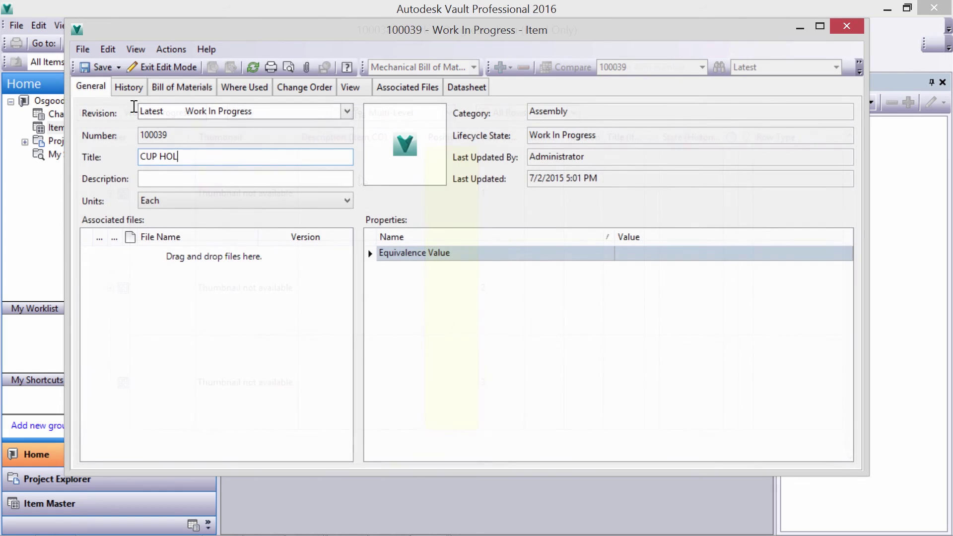
type("DER ASSEMBLY")
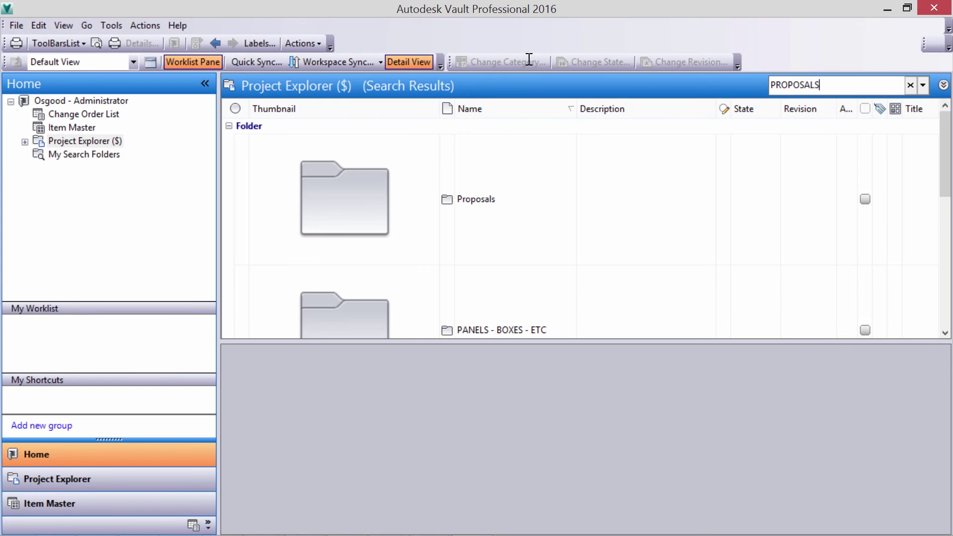
- Create a new standard folder, CUP HOLDER VARIATION ASSEMBLY, under Proposals
right_click(457, 220)
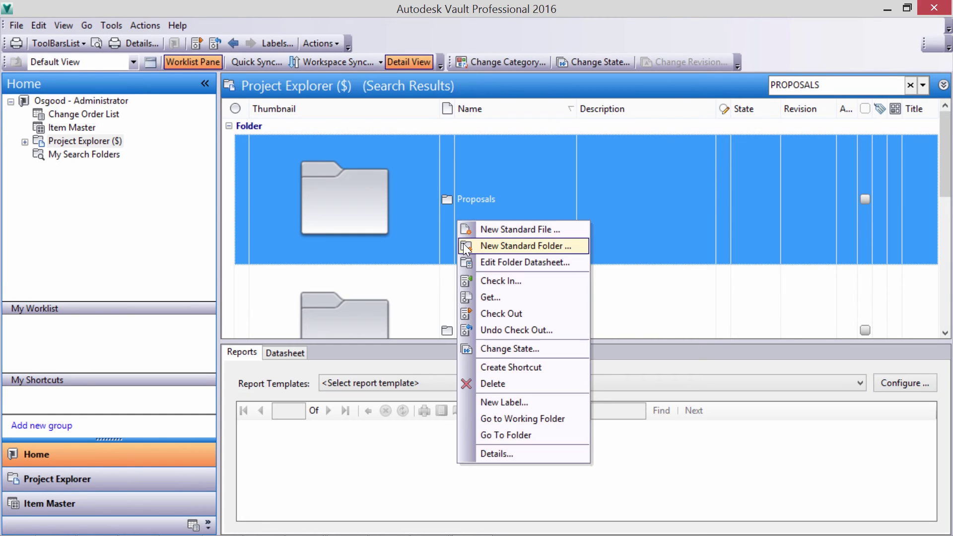
key("Return")
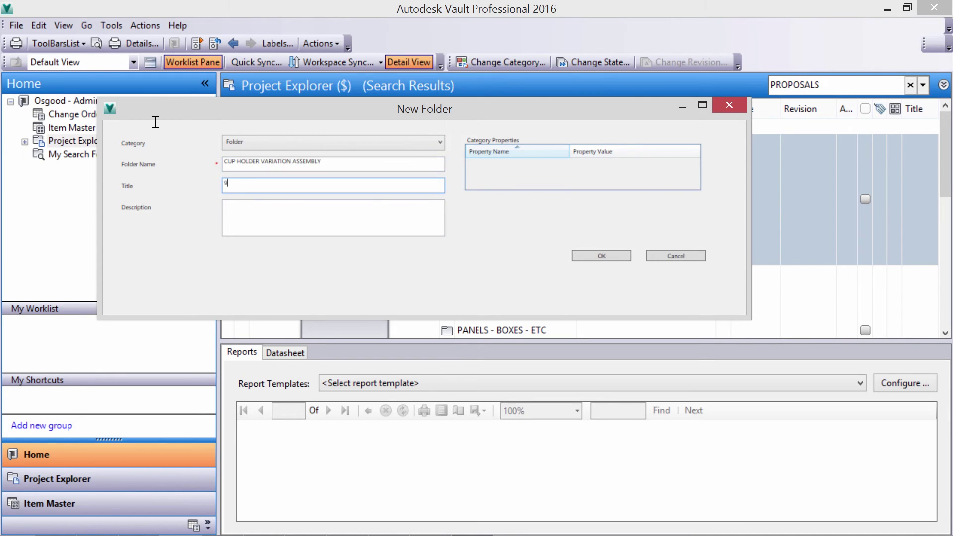
left_click(57, 129)
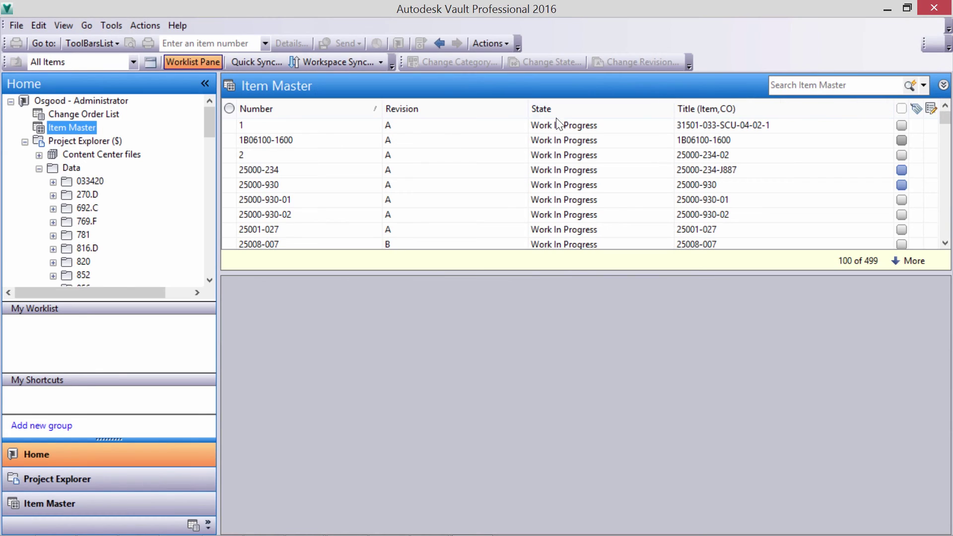
- Find item 100038 in the Item Master and link it into CUP HOLDER VARIATION ASSEMBLY
type("100038")
key("Return")
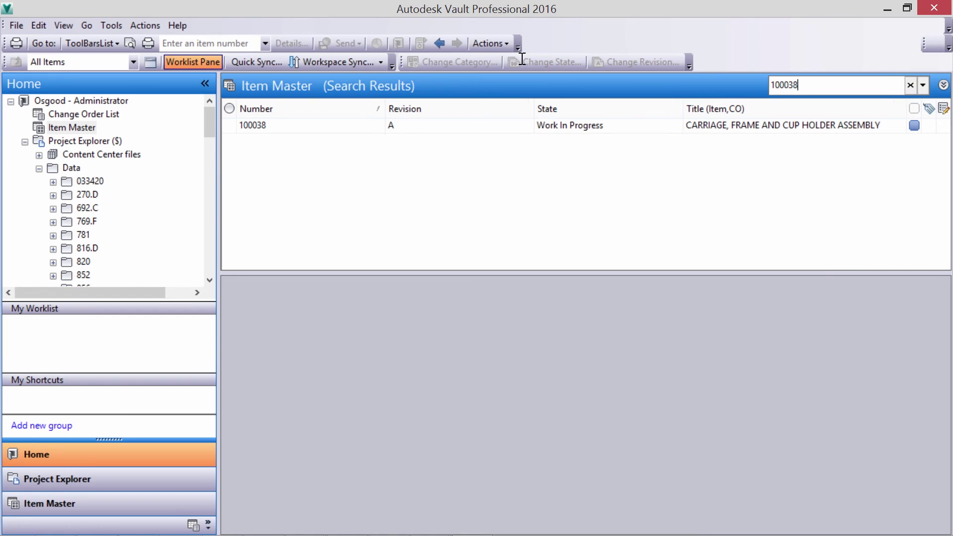
left_click(307, 129)
left_click_drag(207, 126, 207, 252)
left_click_drag(269, 126, 170, 202)
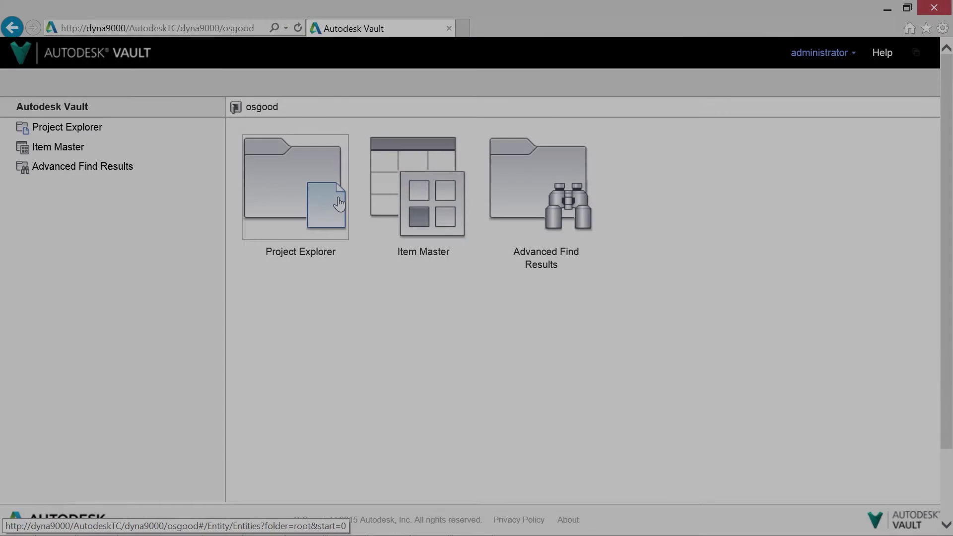
- Upload RFQ#10100 SPECS.docx into the CUP HOLDER VARIATION ASSEMBLY folder
left_click(339, 203)
left_click(766, 82)
type("PROPO")
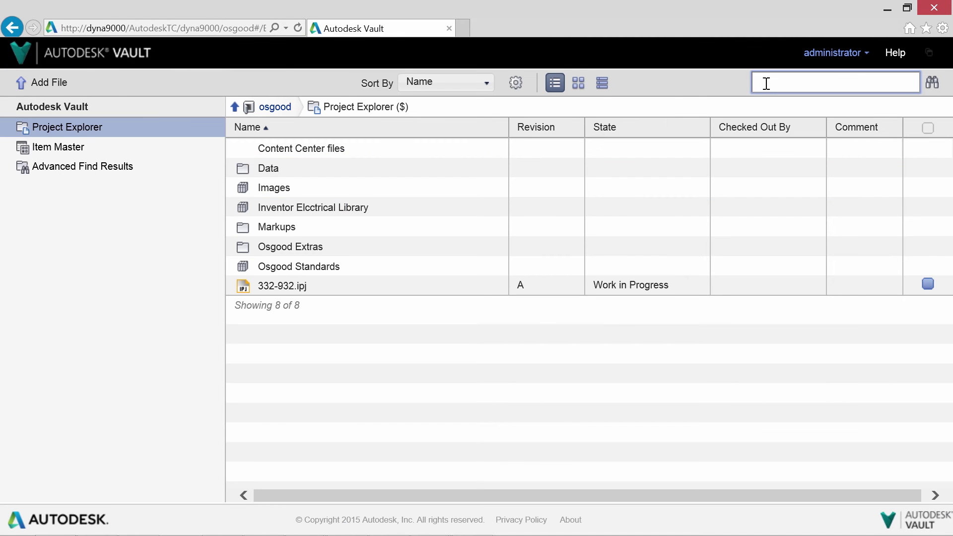
type("SALS")
key("Return")
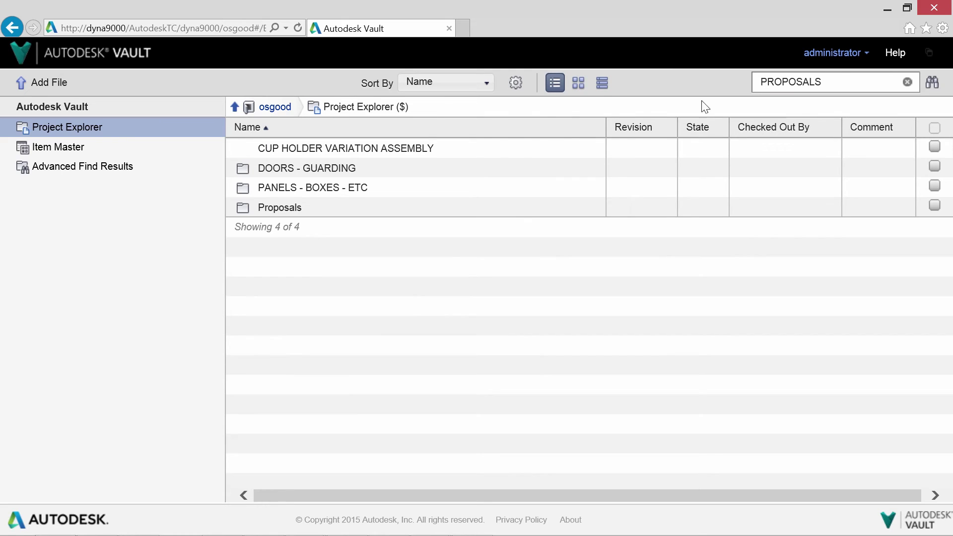
left_click(400, 148)
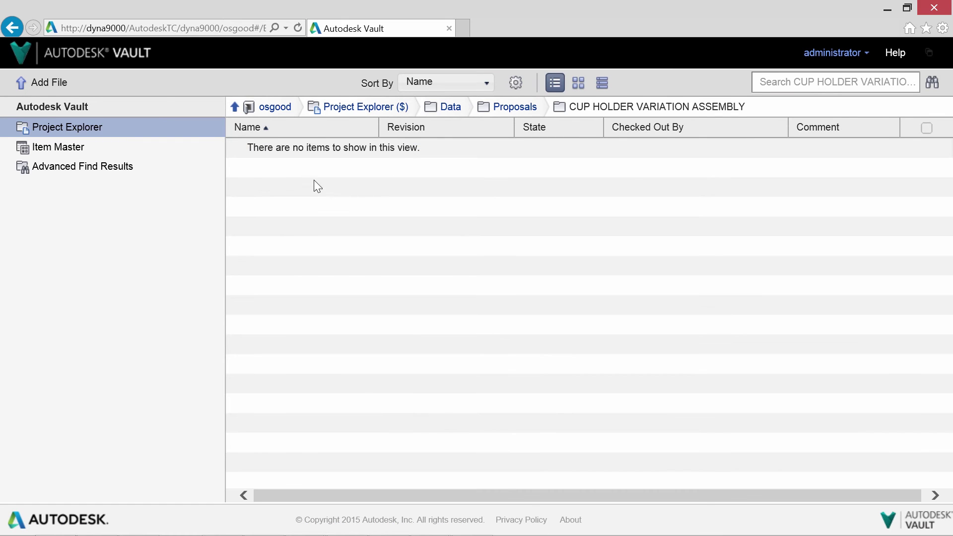
left_click(50, 82)
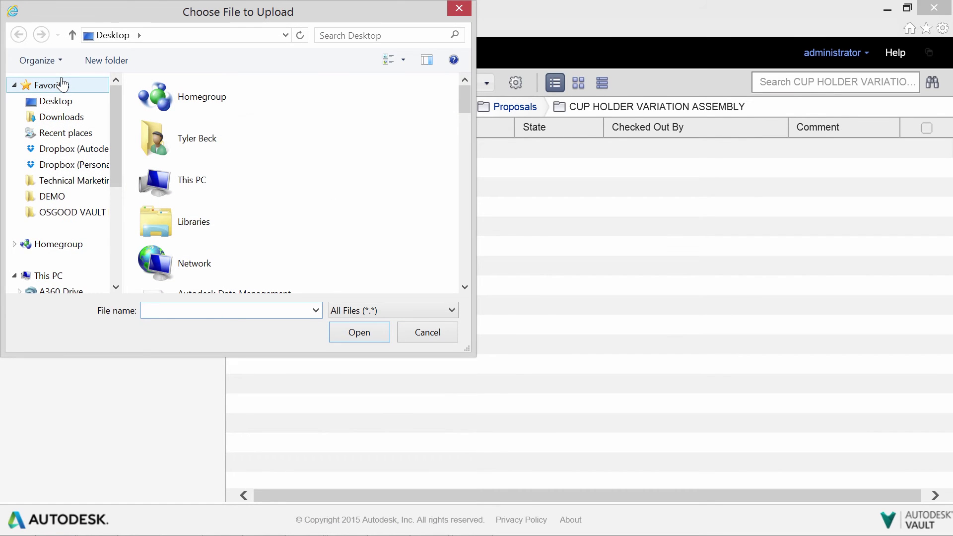
left_click(181, 324)
left_click(357, 332)
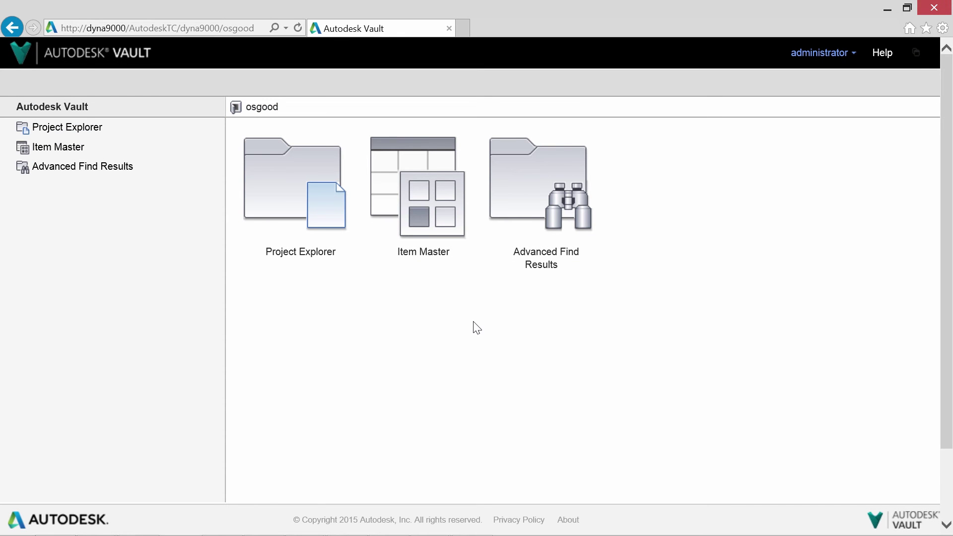
- Upload the RFQ#10100 schedule document into the same proposal folder
left_click(297, 194)
left_click(766, 83)
type("PROPOSALS")
key("Return")
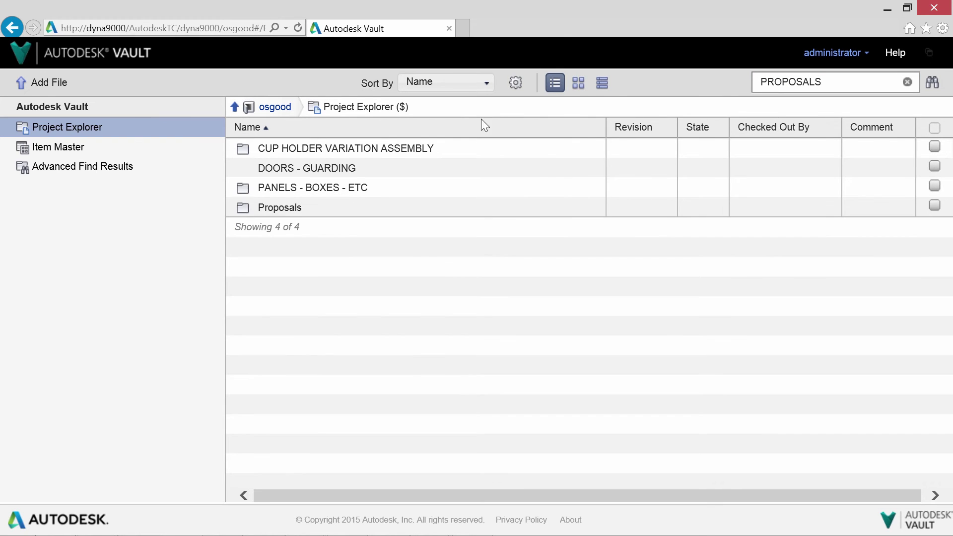
left_click(346, 149)
left_click(70, 85)
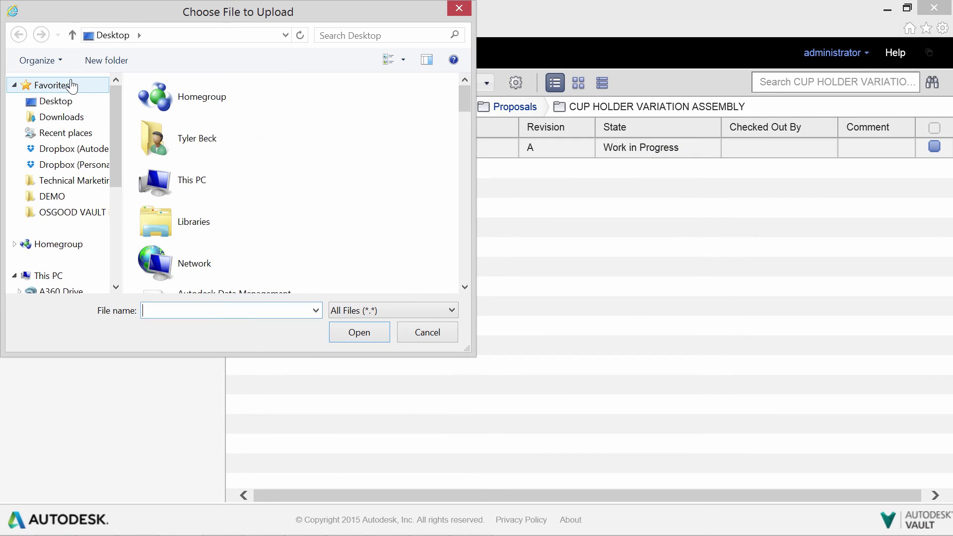
type("SCH")
left_click(211, 328)
left_click(358, 335)
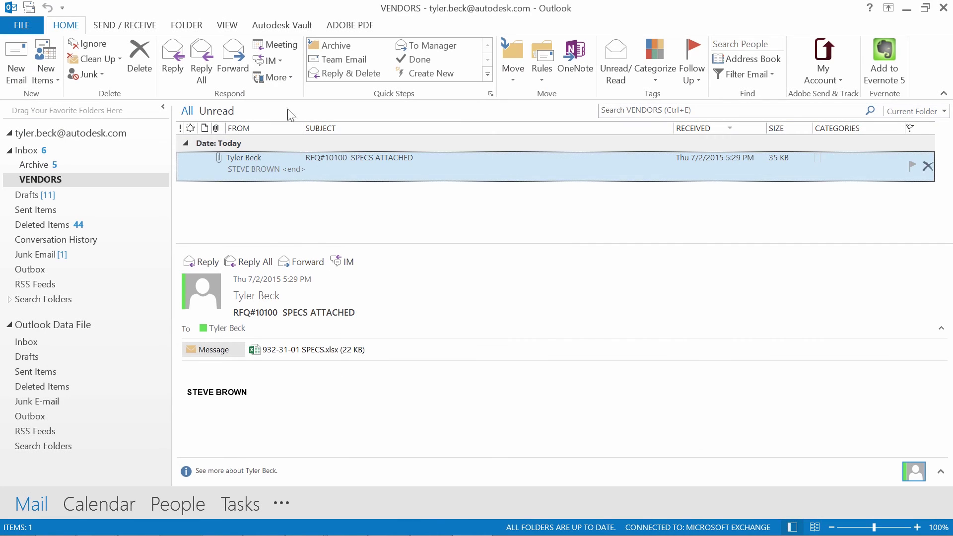
- Start a Vault check-in of the RFQ e-mail, keeping only the 932-31-01 SPECS.xlsx attachment
left_click(274, 23)
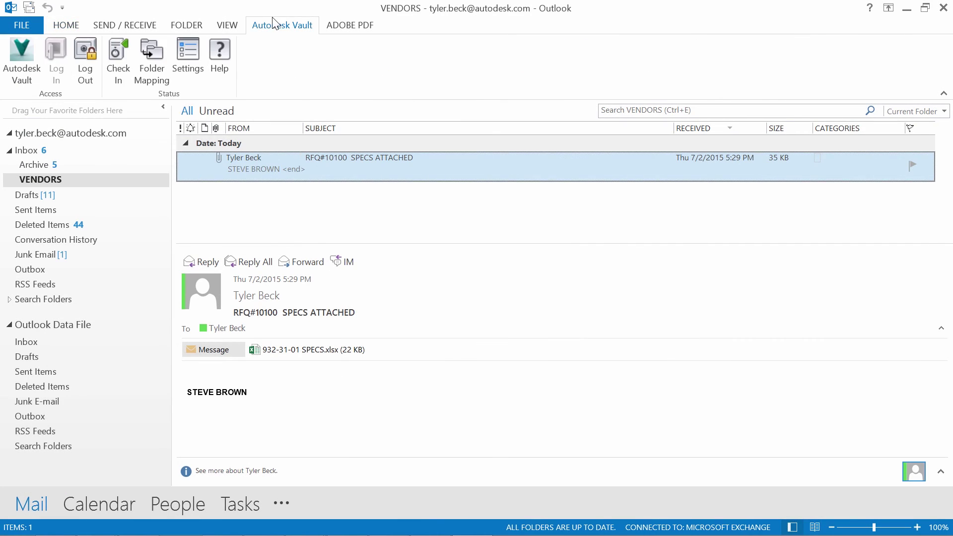
left_click(126, 57)
left_click(342, 136)
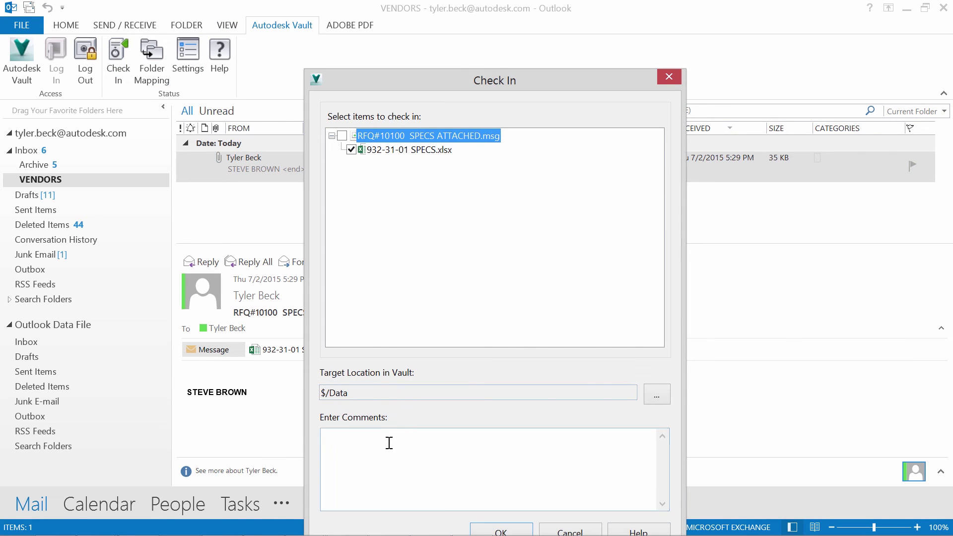
left_click(389, 440)
- Target Proposals > CUP HOLDER VARIATION ASSEMBLY and enter a check-in comment starting 'VENDOR D'
left_click(656, 393)
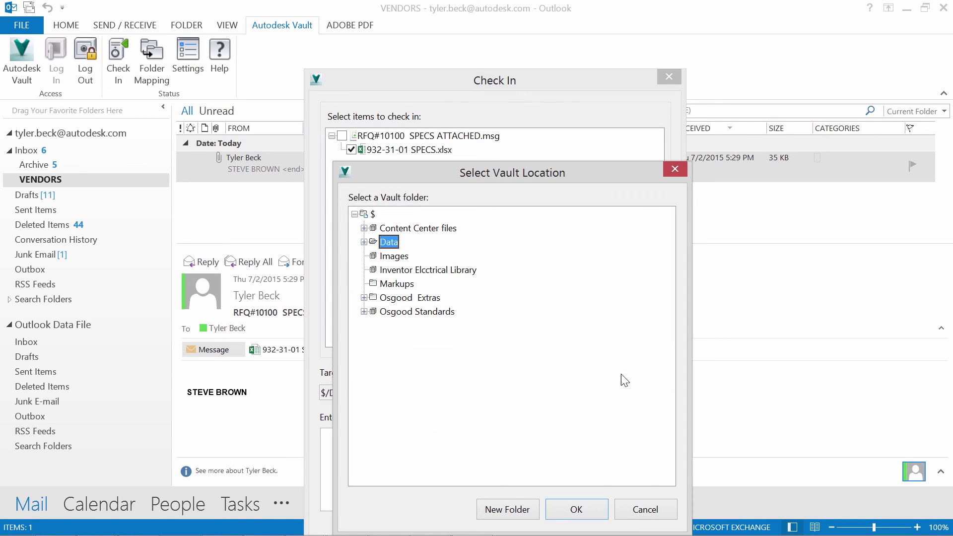
double_click(376, 244)
left_click_drag(669, 263, 669, 442)
left_click(373, 409)
left_click(447, 423)
left_click(577, 509)
left_click(484, 486)
type("VENDOR D")
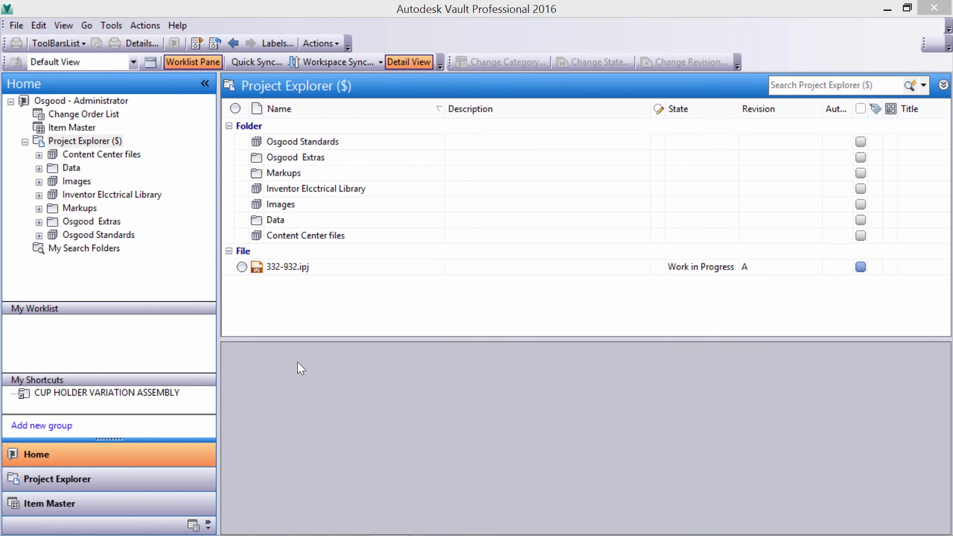
- Drag the three RFQ#10100 files from the proposal folder onto item 100038 and save it
left_click(154, 393)
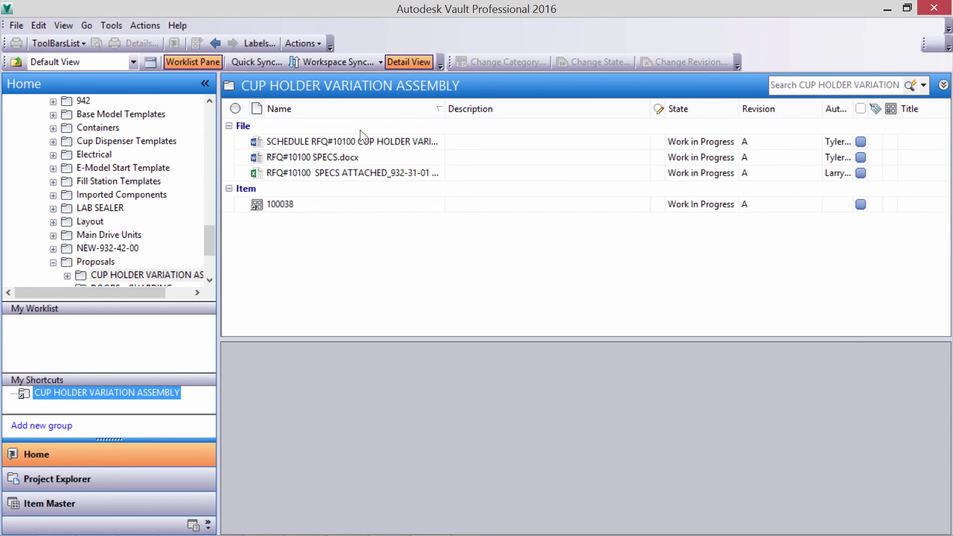
left_click(360, 141)
left_click(362, 173, "shift")
left_click_drag(362, 175, 347, 206)
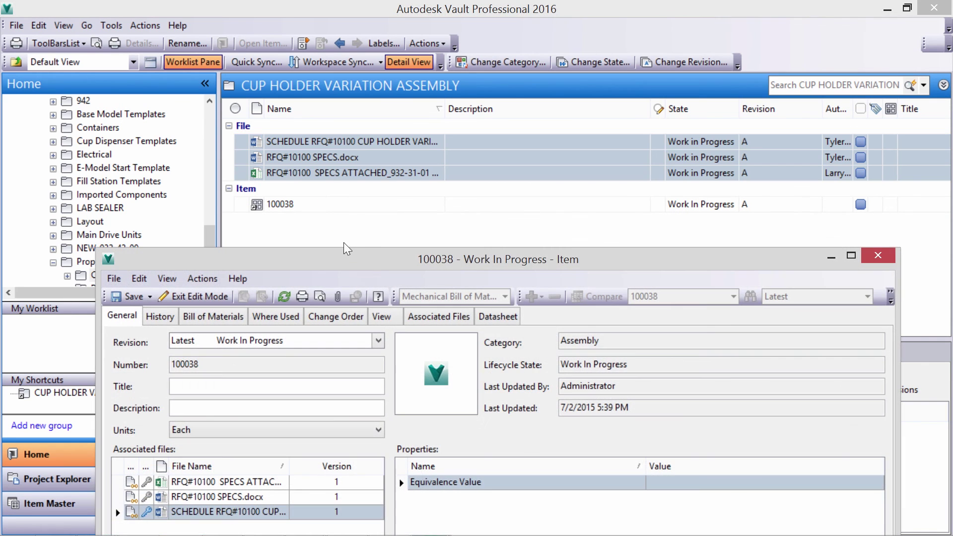
left_click_drag(341, 260, 350, 59)
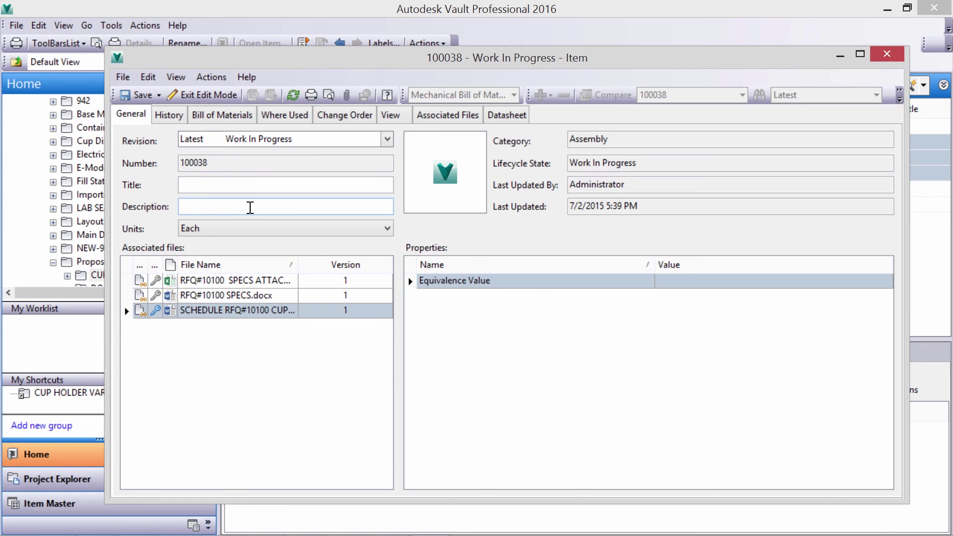
left_click(133, 95)
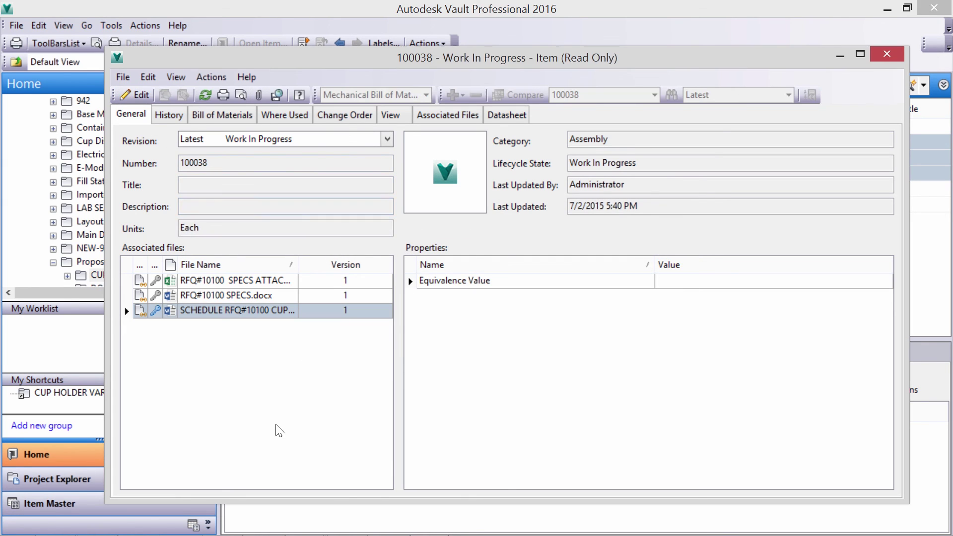
- Set BOM rows 932-31-03 and 932-31-05 to Released with comment EARLY RELEASE
left_click(225, 114)
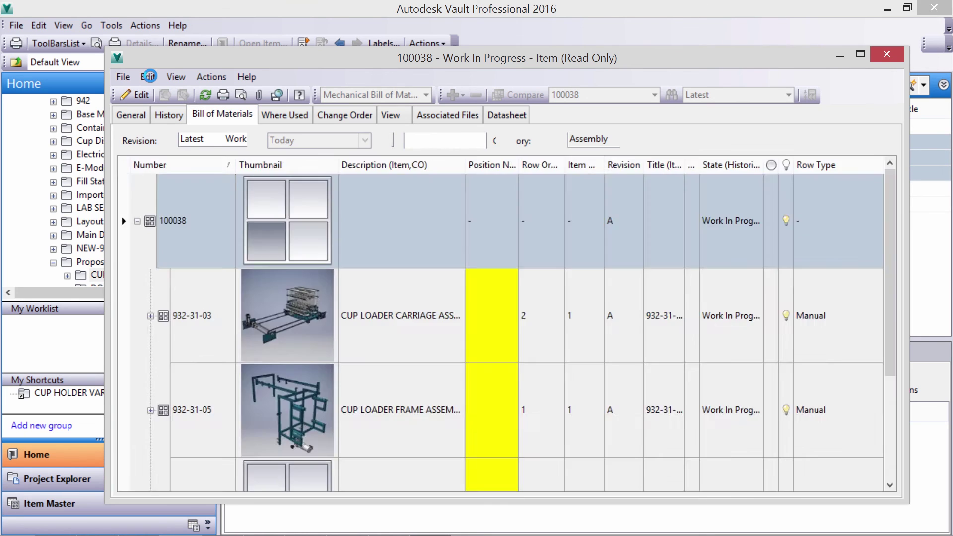
left_click(224, 307)
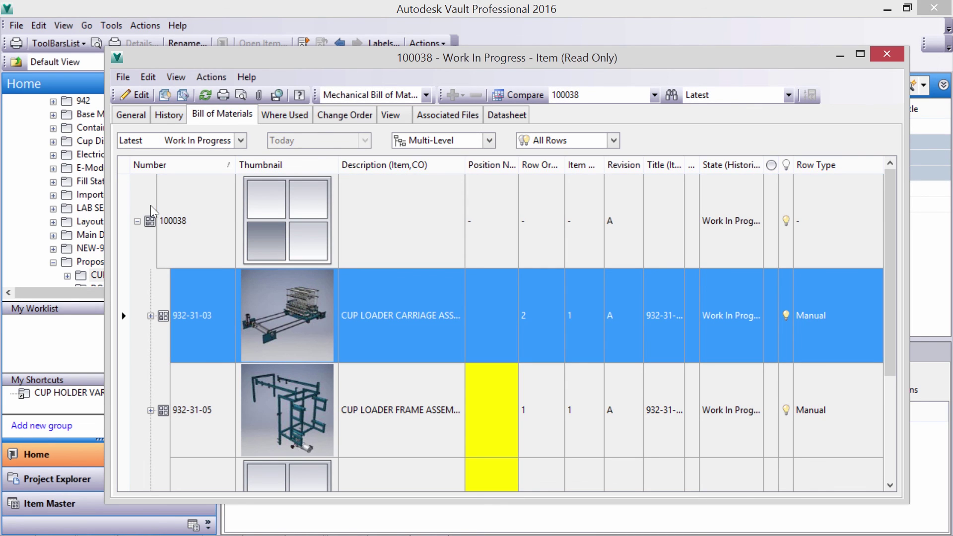
left_click(234, 389, "shift")
right_click(234, 389)
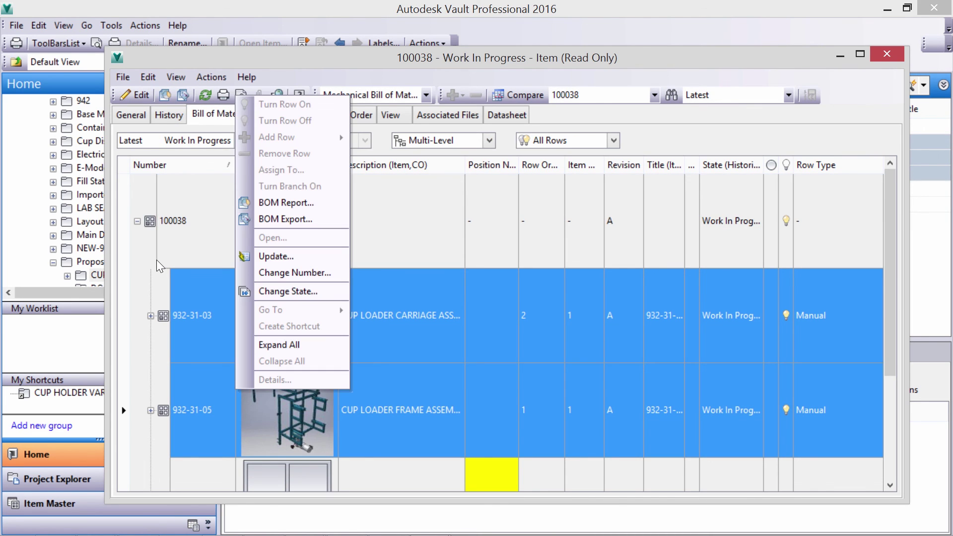
left_click(297, 292)
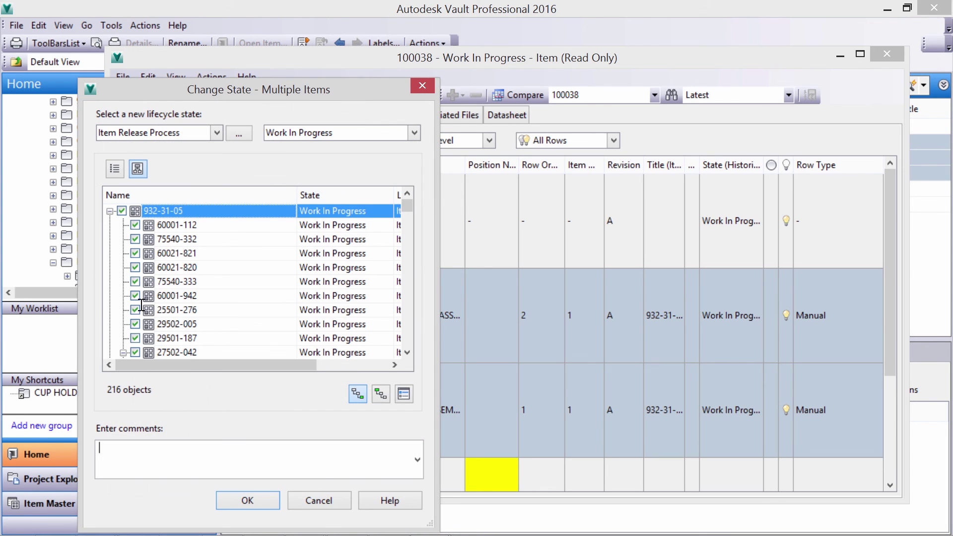
type("EARLY RELEASE.")
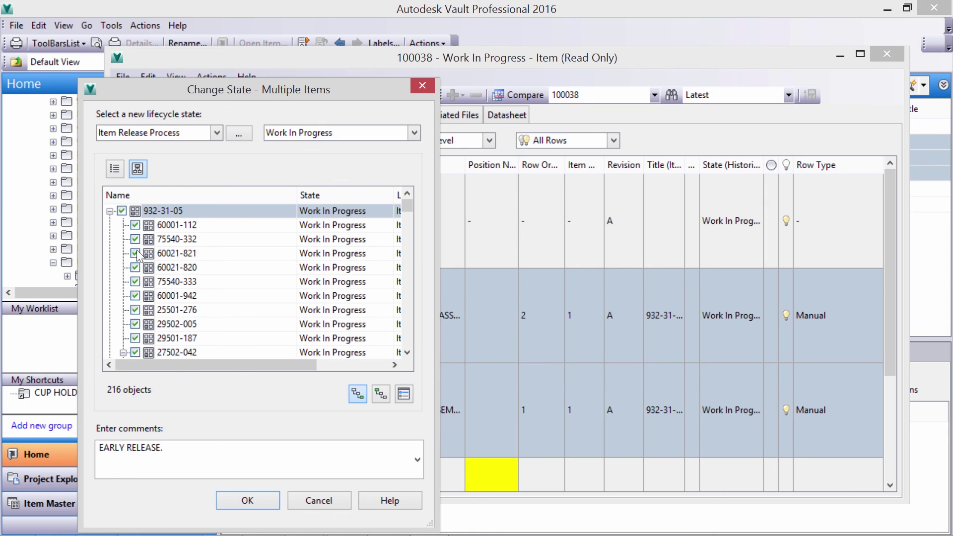
left_click(318, 133)
left_click(208, 122)
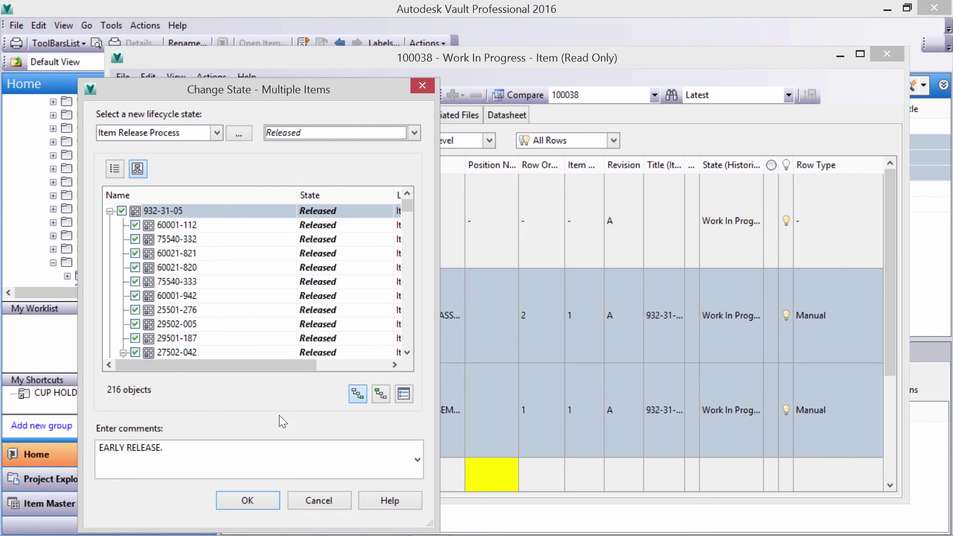